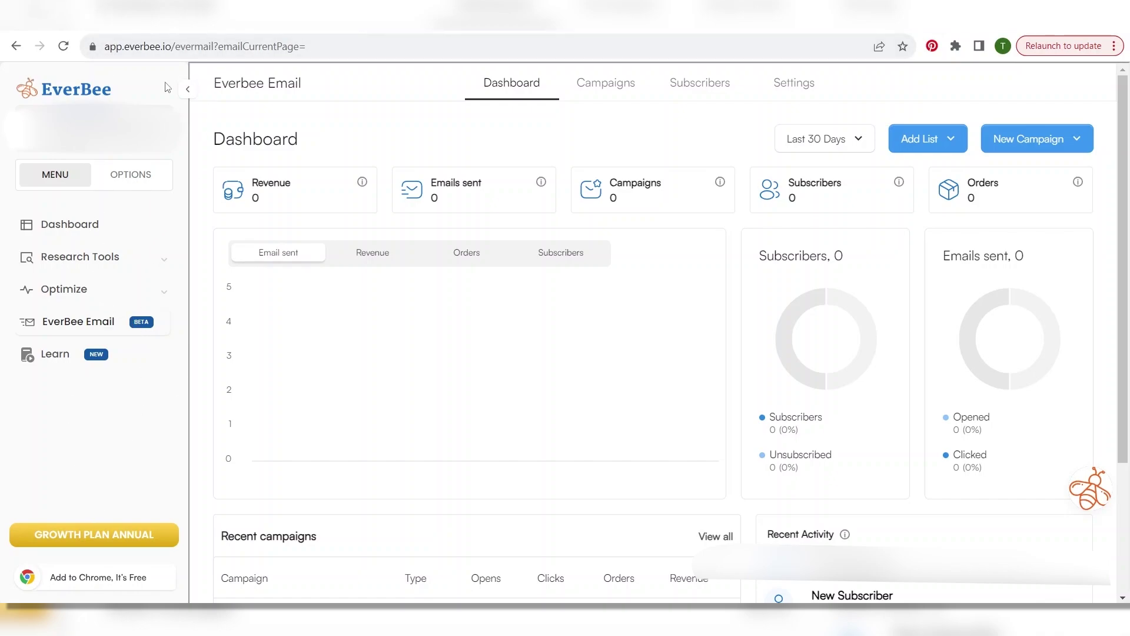
{"action": "left_click", "coordinate": [189, 90]}
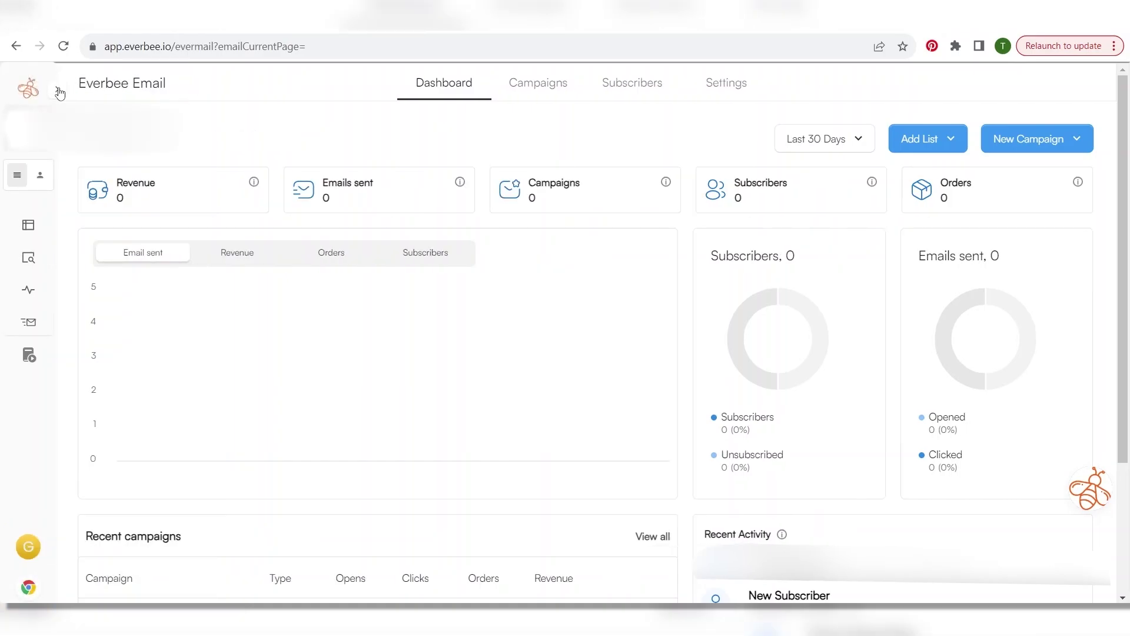
{"action": "left_click", "coordinate": [38, 174]}
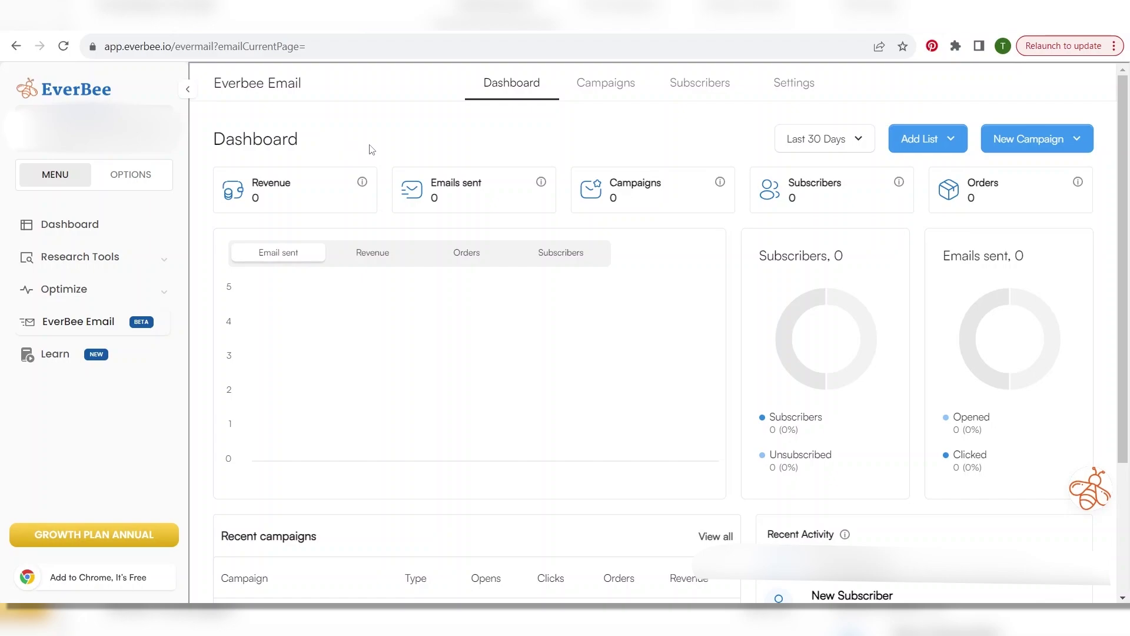
- Open the email Settings page and review its sender name, reply, header, address and social sections
{"action": "left_click", "coordinate": [798, 87]}
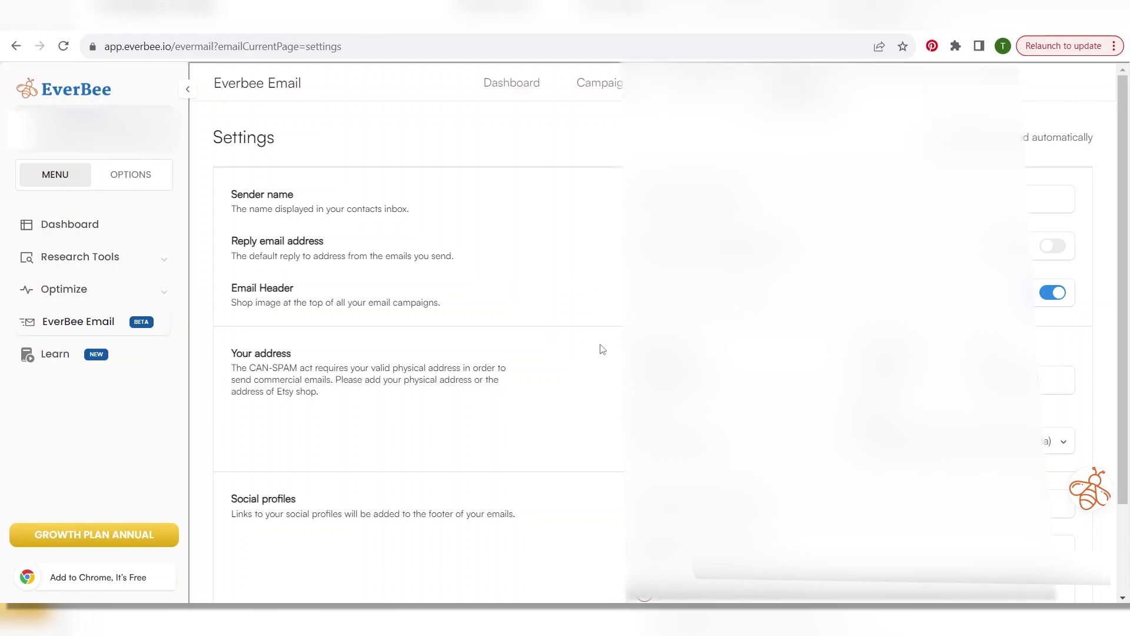
{"action": "scroll", "coordinate": [583, 465], "scroll_direction": "down", "scroll_amount": 2}
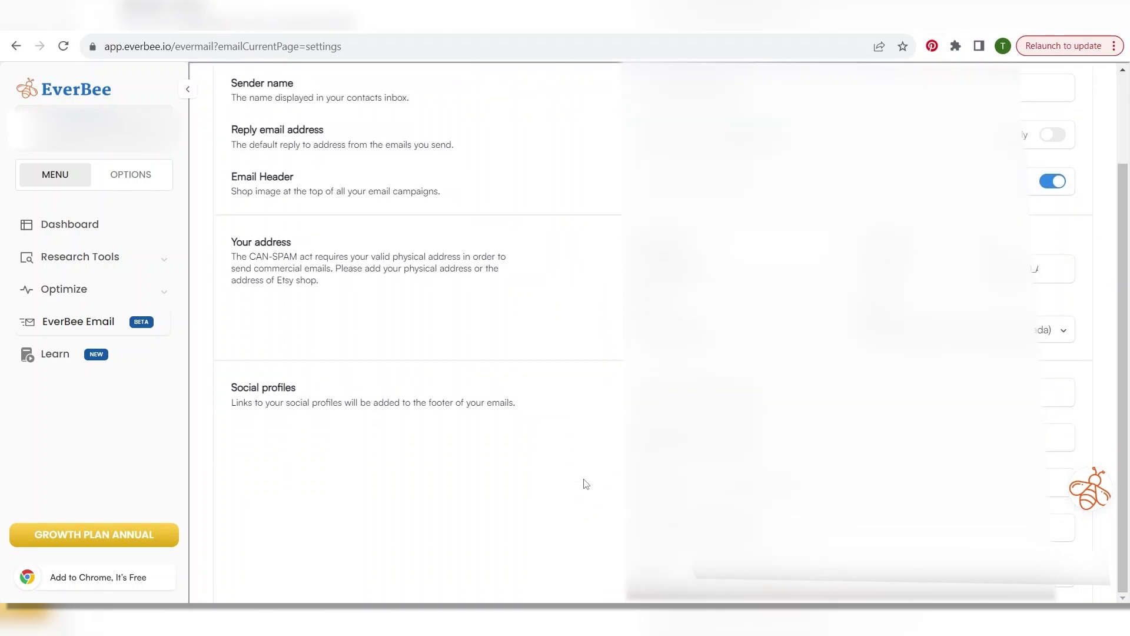
{"action": "scroll", "coordinate": [589, 514], "scroll_direction": "up", "scroll_amount": 2}
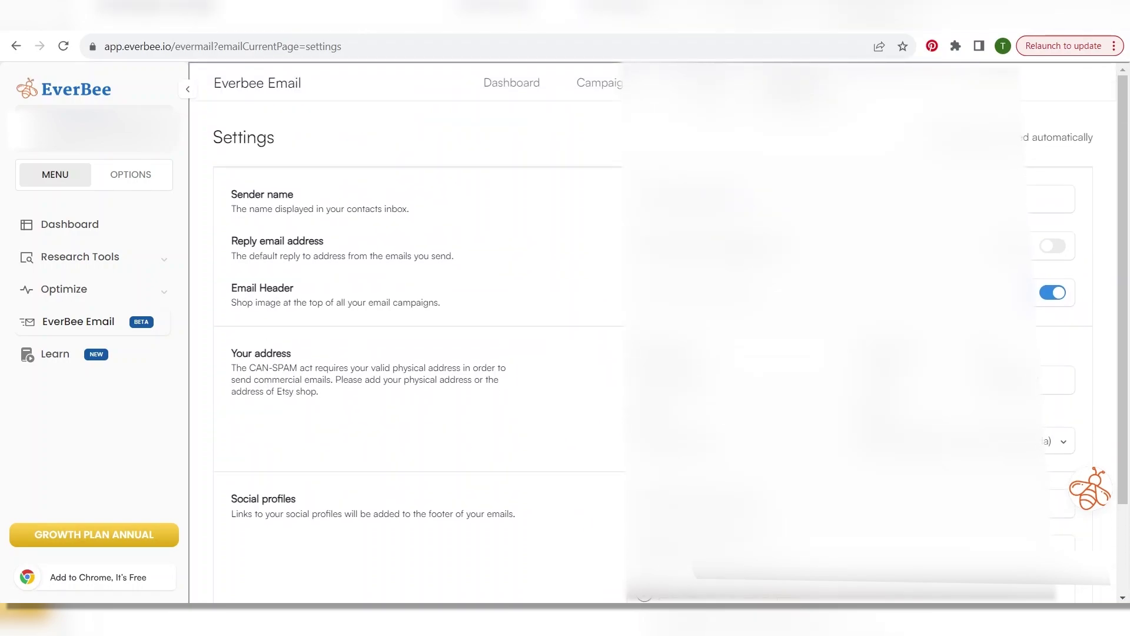
- Switch to Subscribers (1 subscriber, 0 unsubscribed) and check the Add Customers dropdown options
{"action": "left_click", "coordinate": [708, 86]}
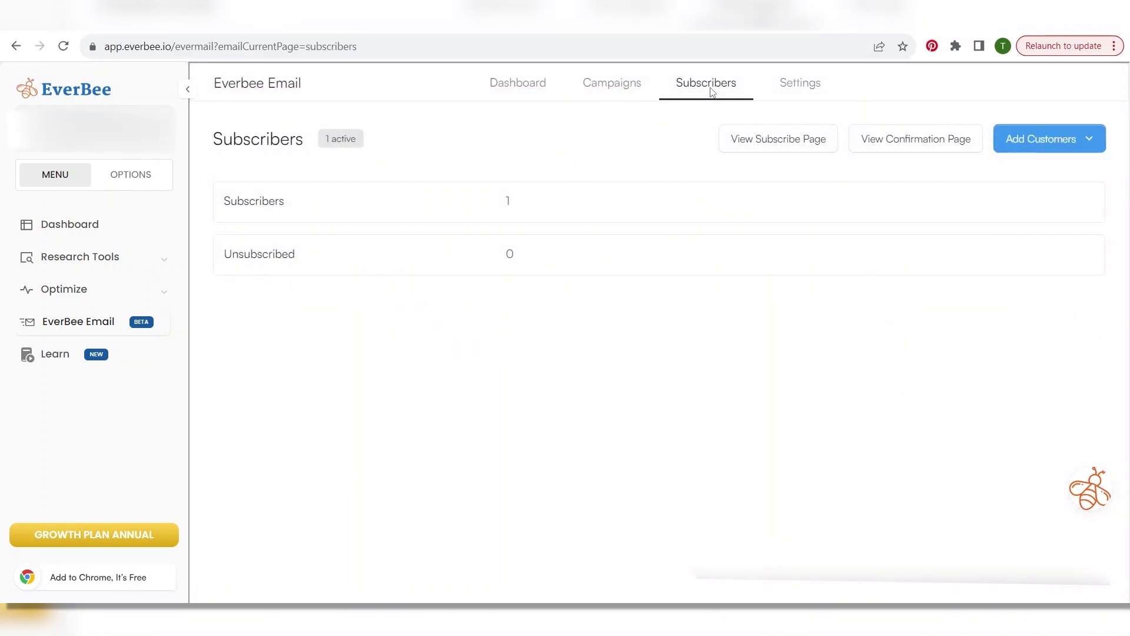
{"action": "left_click", "coordinate": [1090, 140]}
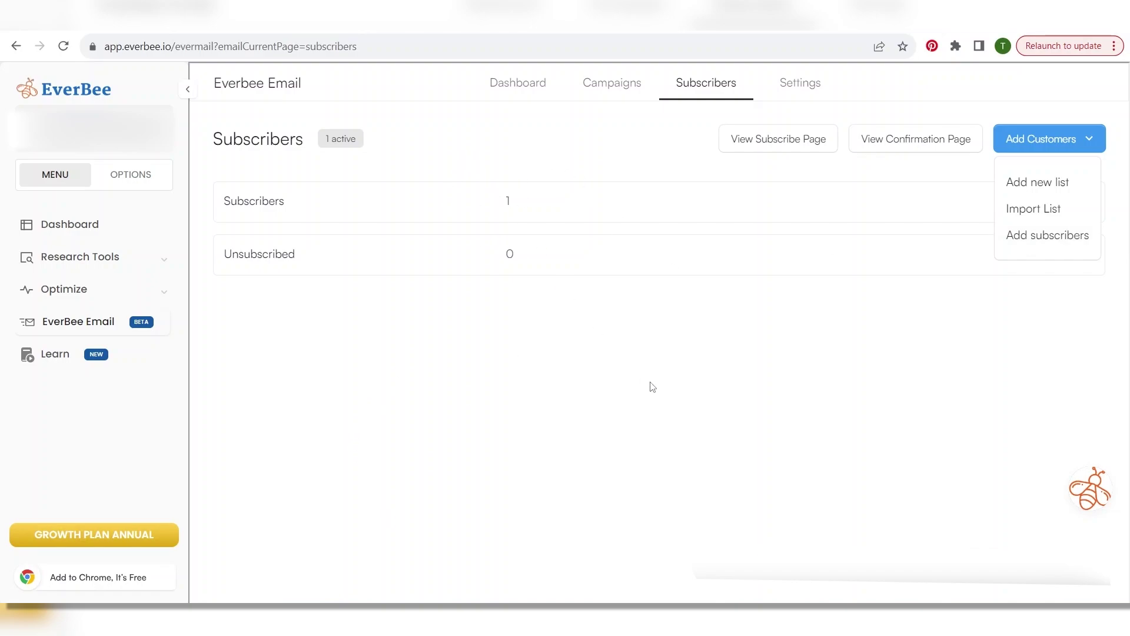
{"action": "left_click", "coordinate": [670, 381]}
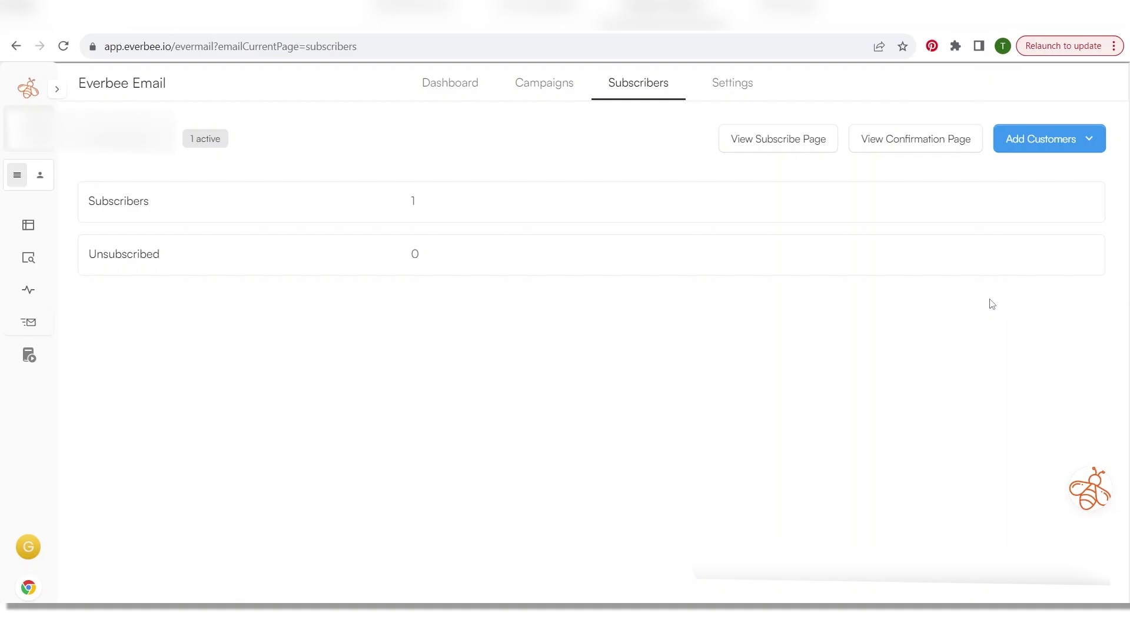
{"action": "left_click", "coordinate": [1091, 140]}
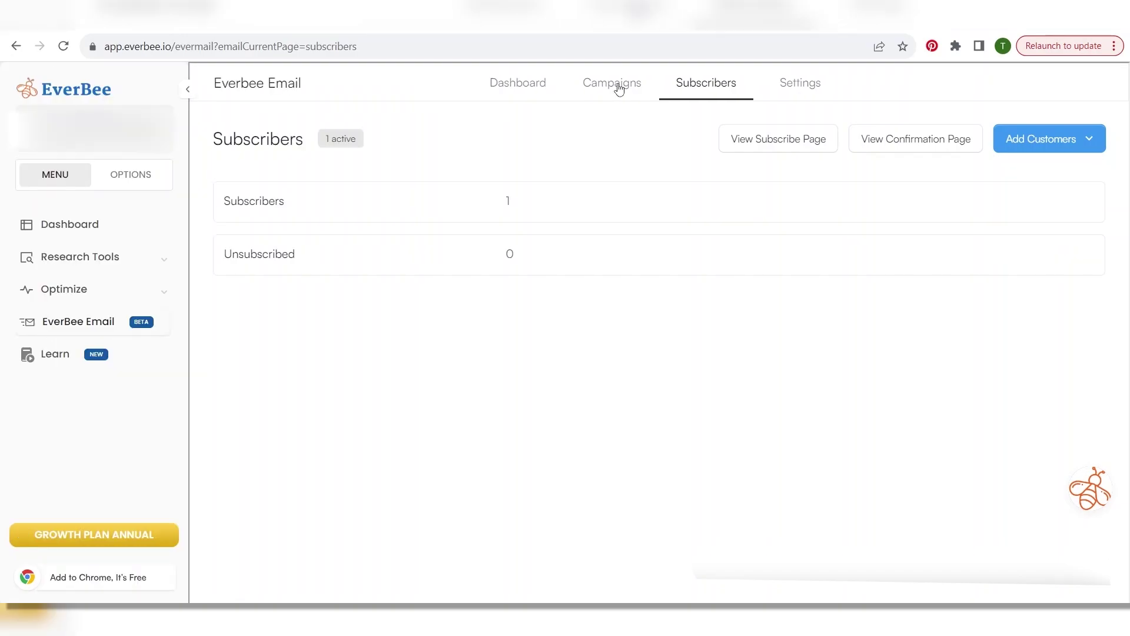
- Review the subscribe page settings with the #1fe3f2 turquoise button and save them
{"action": "left_click", "coordinate": [793, 147]}
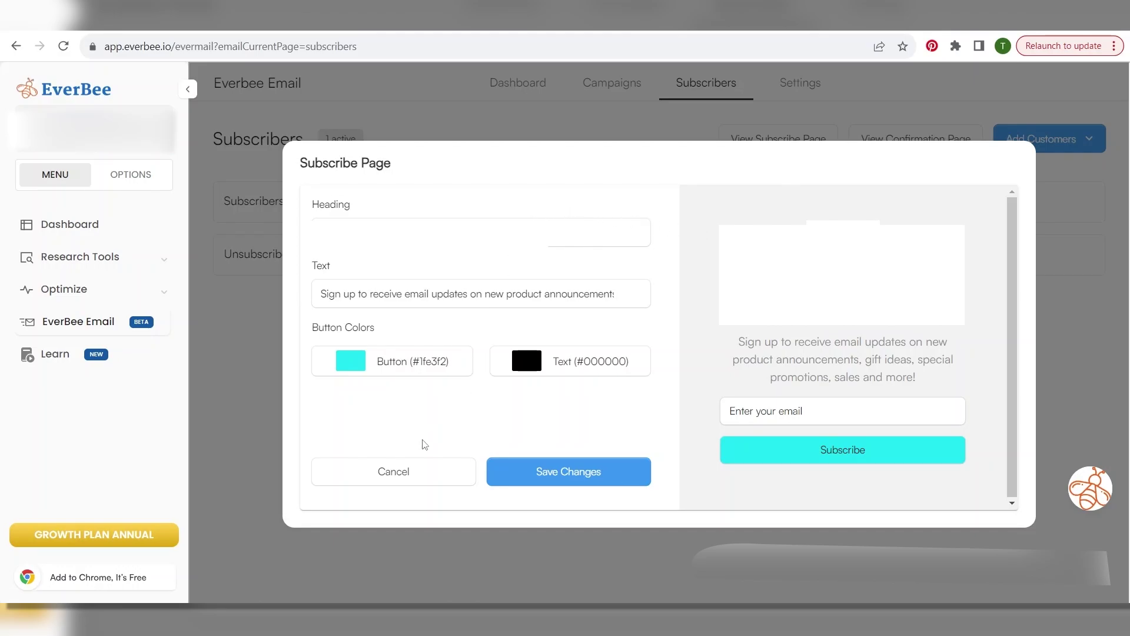
{"action": "left_click", "coordinate": [530, 477]}
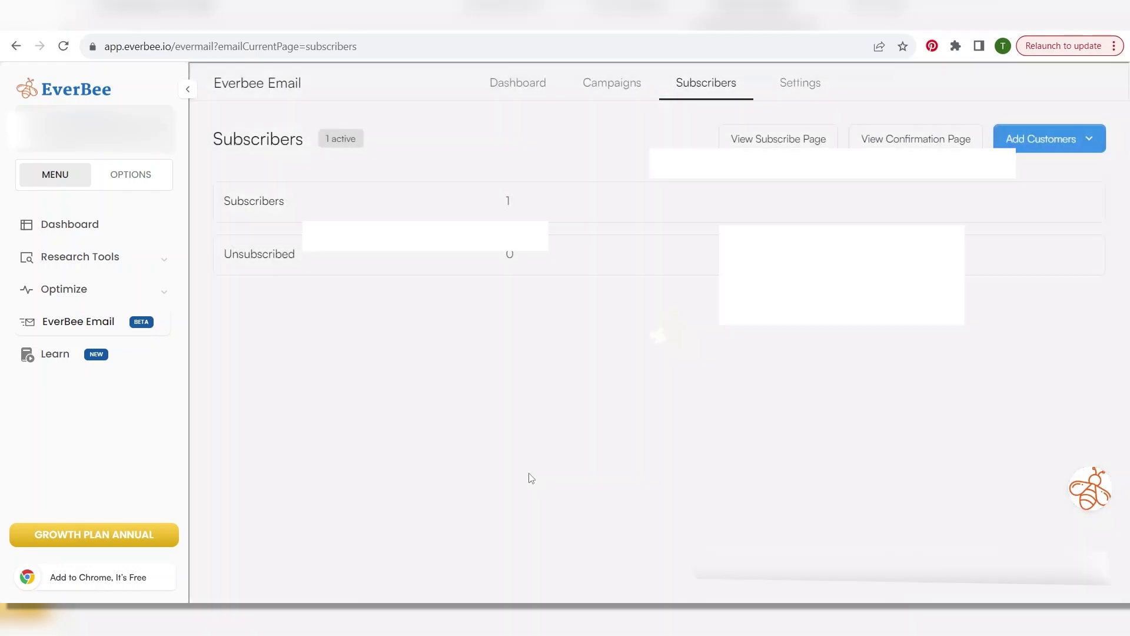
- Save the confirmation page settings unchanged and go to the Campaigns list
{"action": "left_click", "coordinate": [924, 144]}
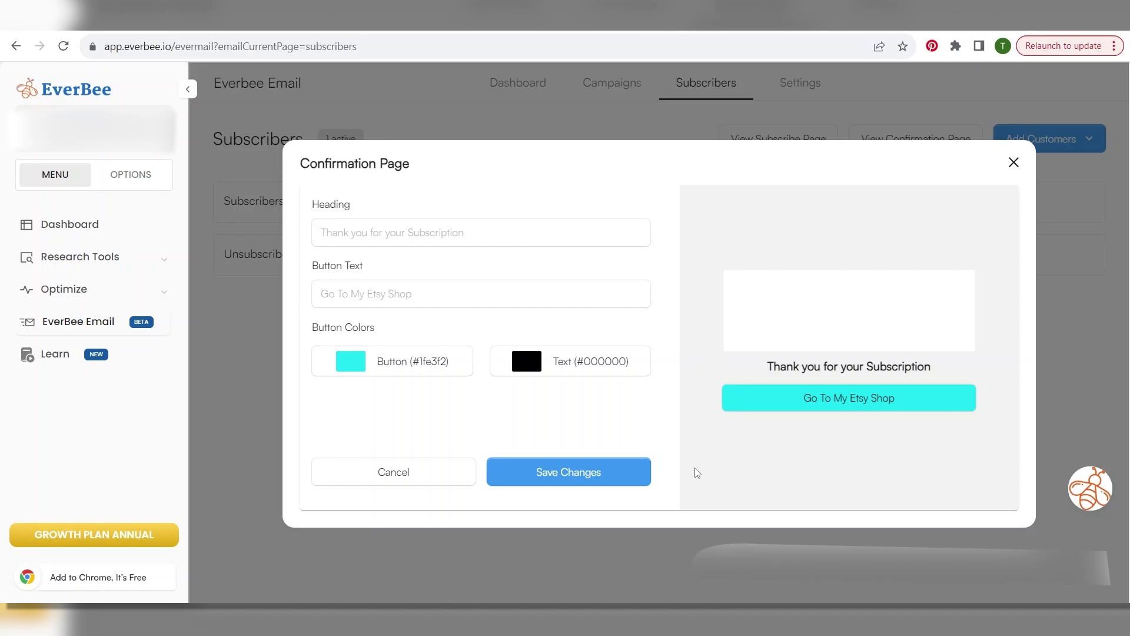
{"action": "left_click", "coordinate": [536, 470]}
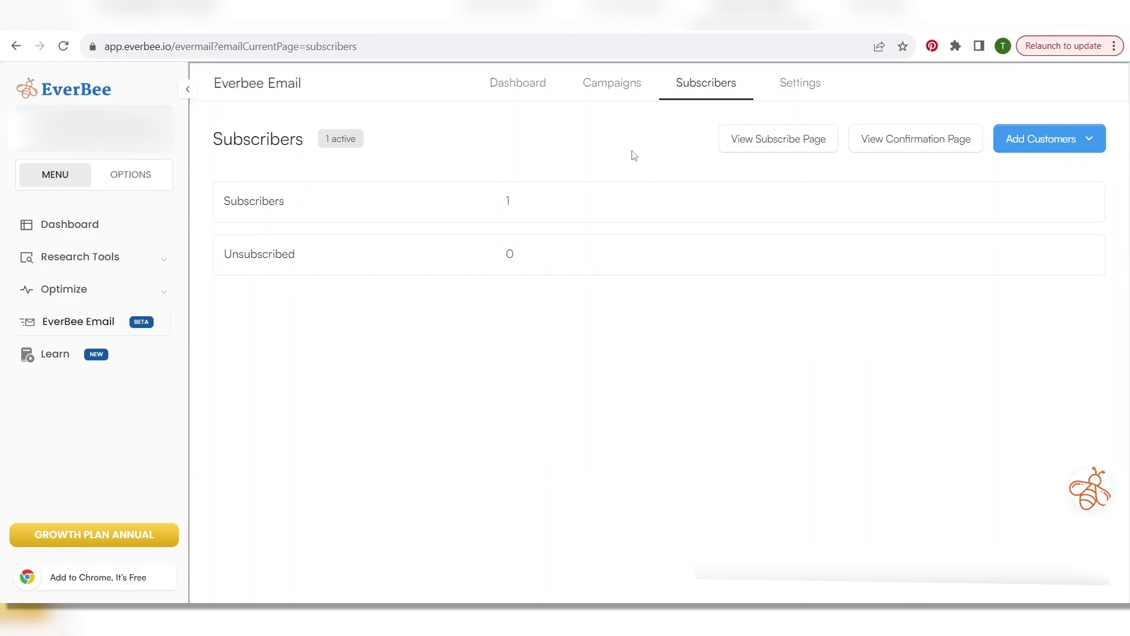
{"action": "left_click", "coordinate": [623, 85]}
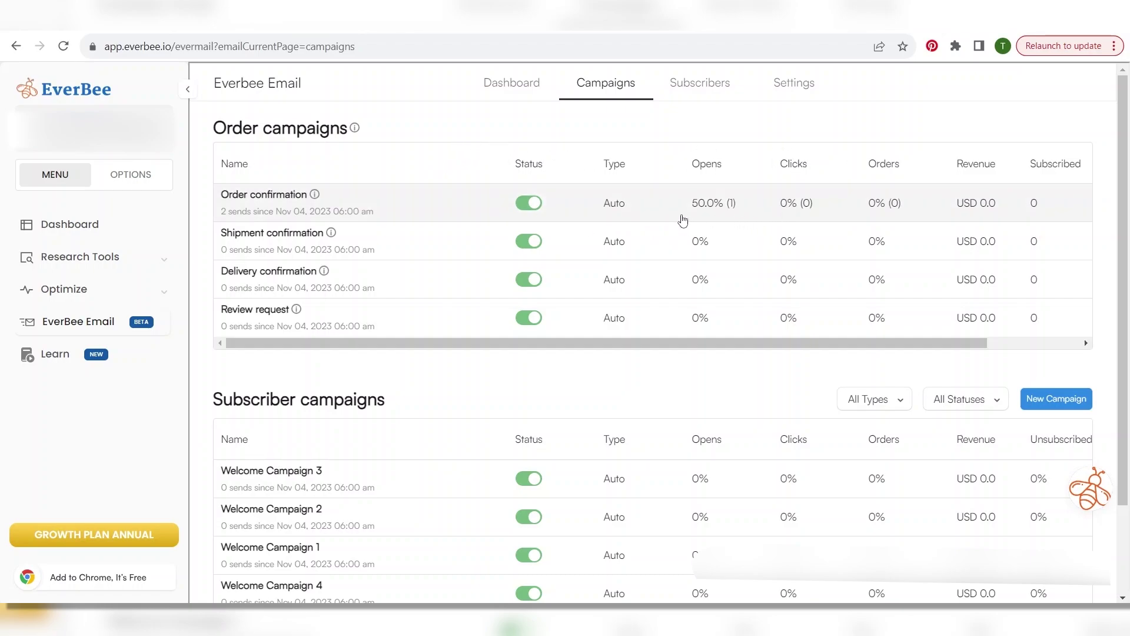
- Open the Order confirmation campaign to view its 2 sent, 1 opened stats and email preview
{"action": "left_click", "coordinate": [388, 205]}
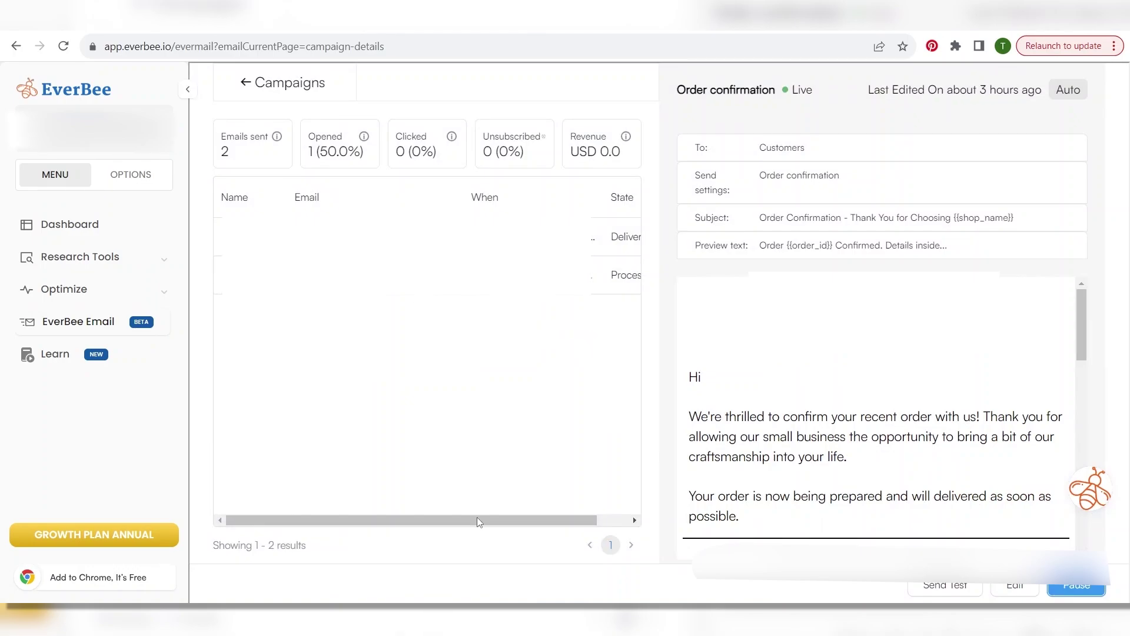
{"action": "left_click_drag", "start_coordinate": [477, 520], "coordinate": [629, 247]}
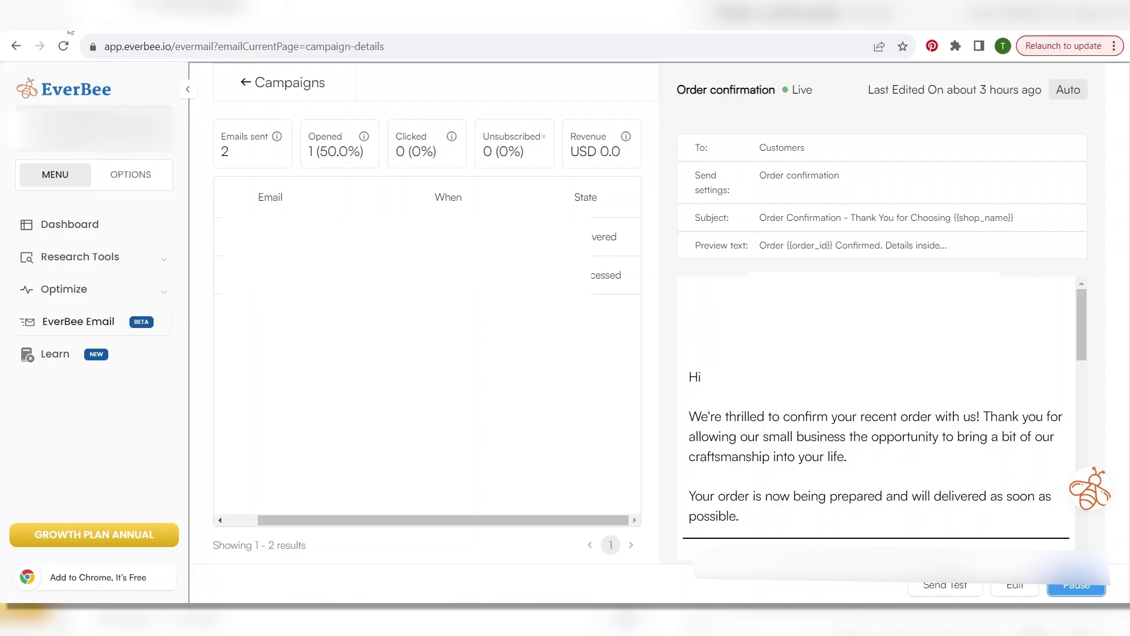
{"action": "left_click", "coordinate": [247, 83]}
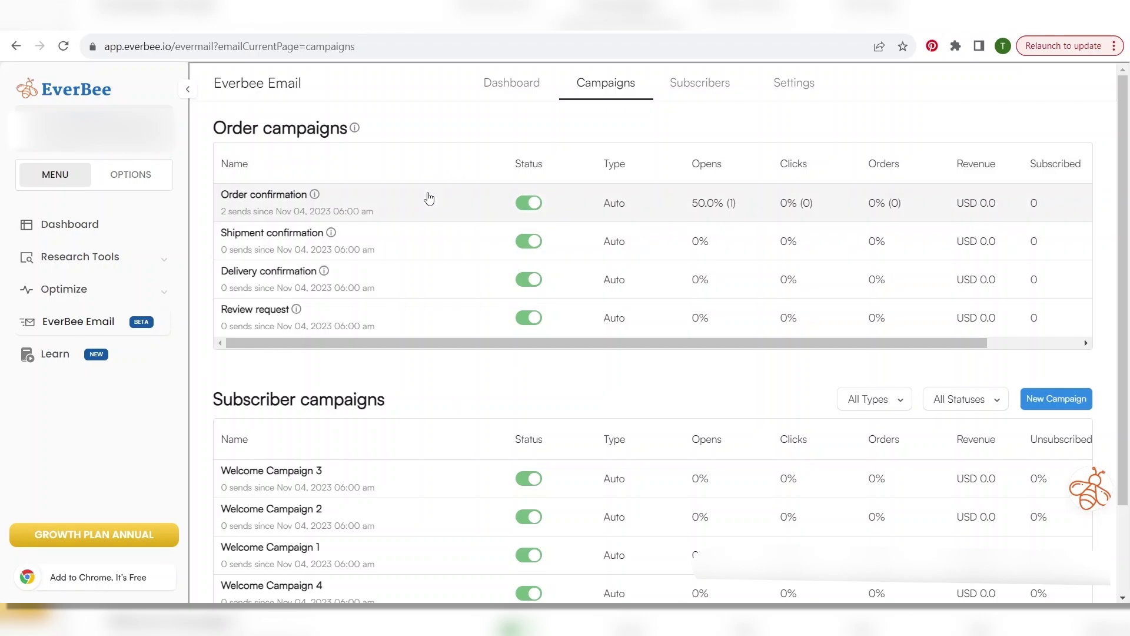
{"action": "left_click", "coordinate": [430, 198]}
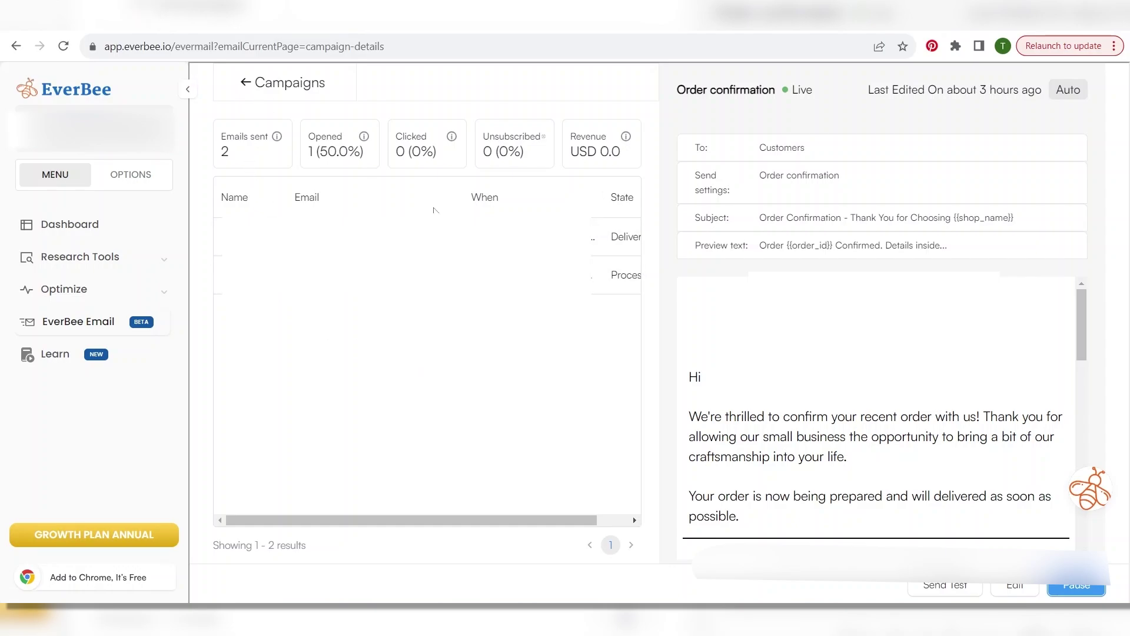
- Make the Order confirmation email's Subscribe button text black (000000) and save it as a draft
{"action": "left_click", "coordinate": [1014, 590]}
{"action": "scroll", "coordinate": [722, 464], "scroll_direction": "down", "scroll_amount": 5}
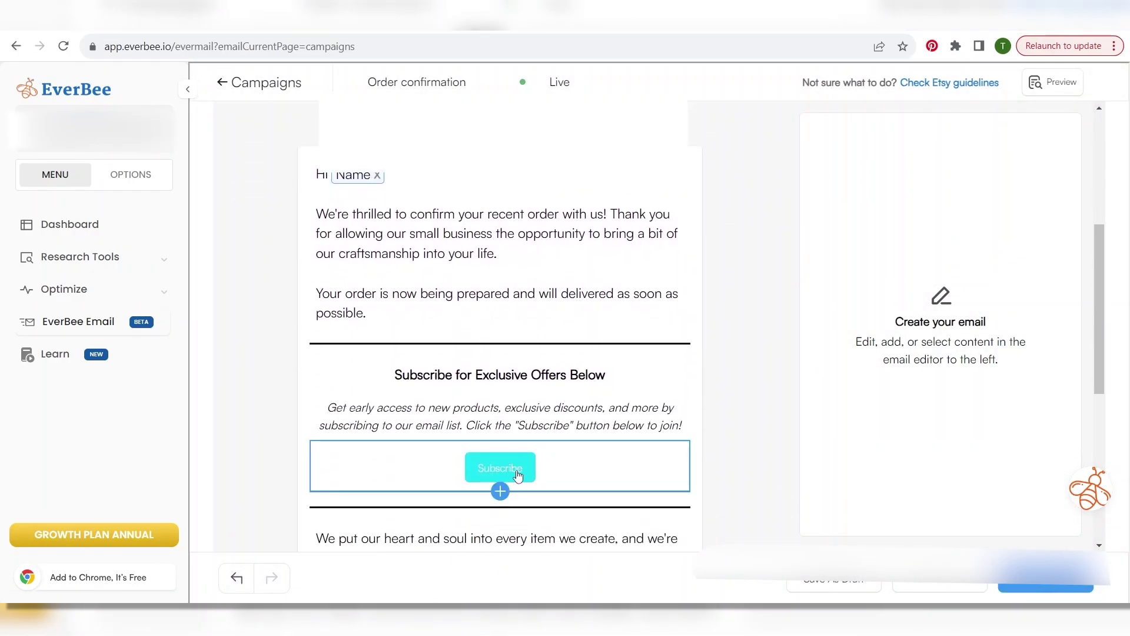
{"action": "left_click", "coordinate": [497, 473]}
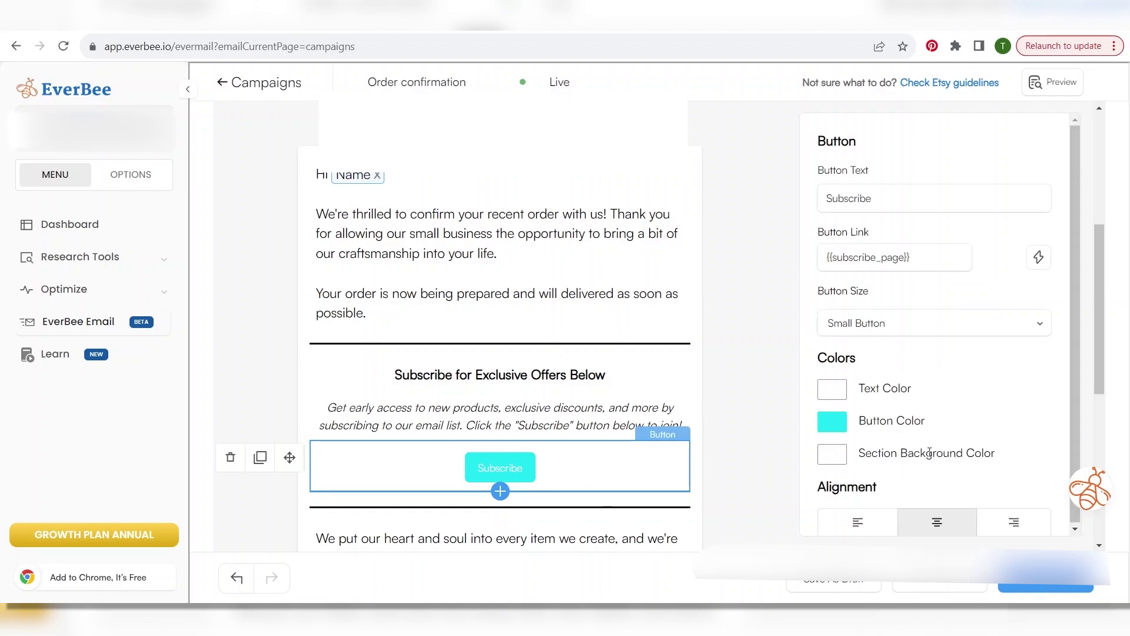
{"action": "left_click", "coordinate": [832, 396]}
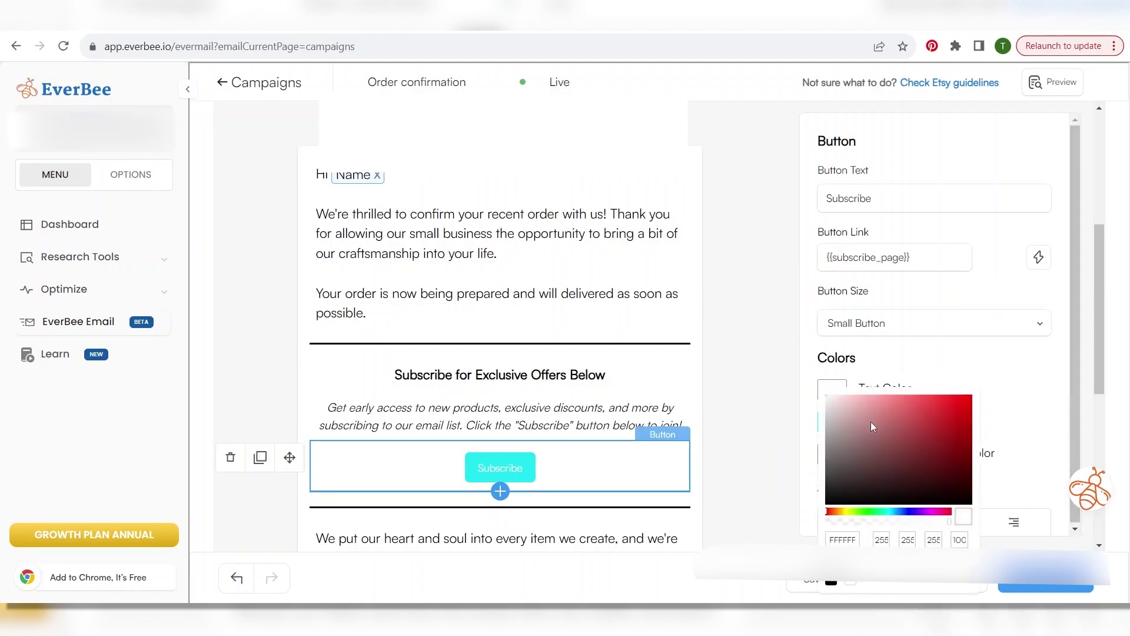
{"action": "left_click", "coordinate": [831, 579]}
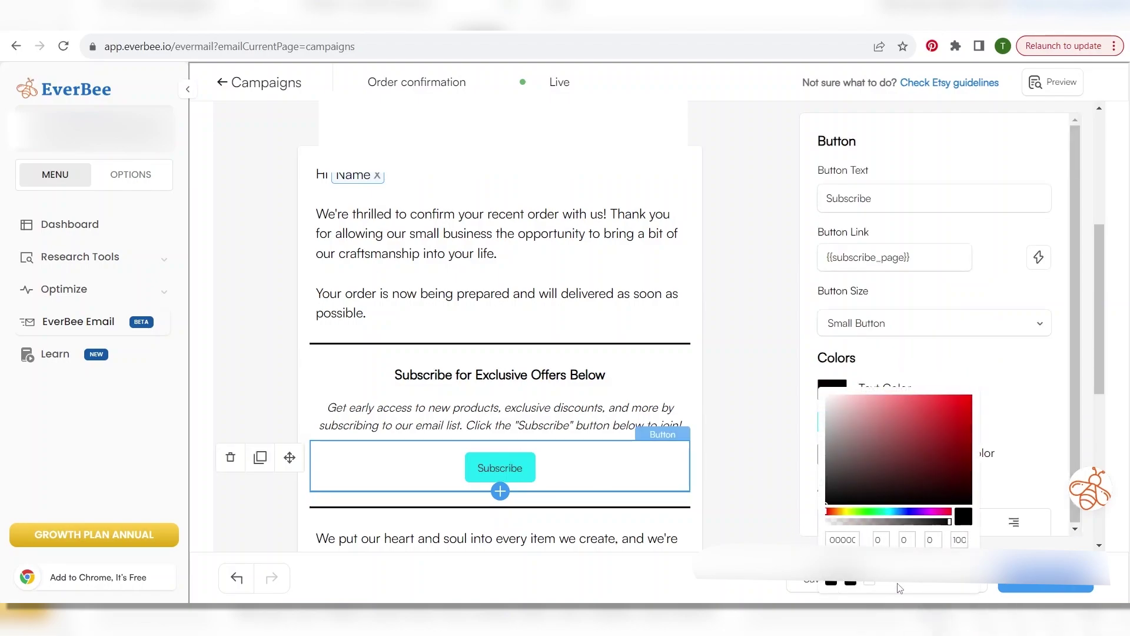
{"action": "left_click", "coordinate": [941, 591]}
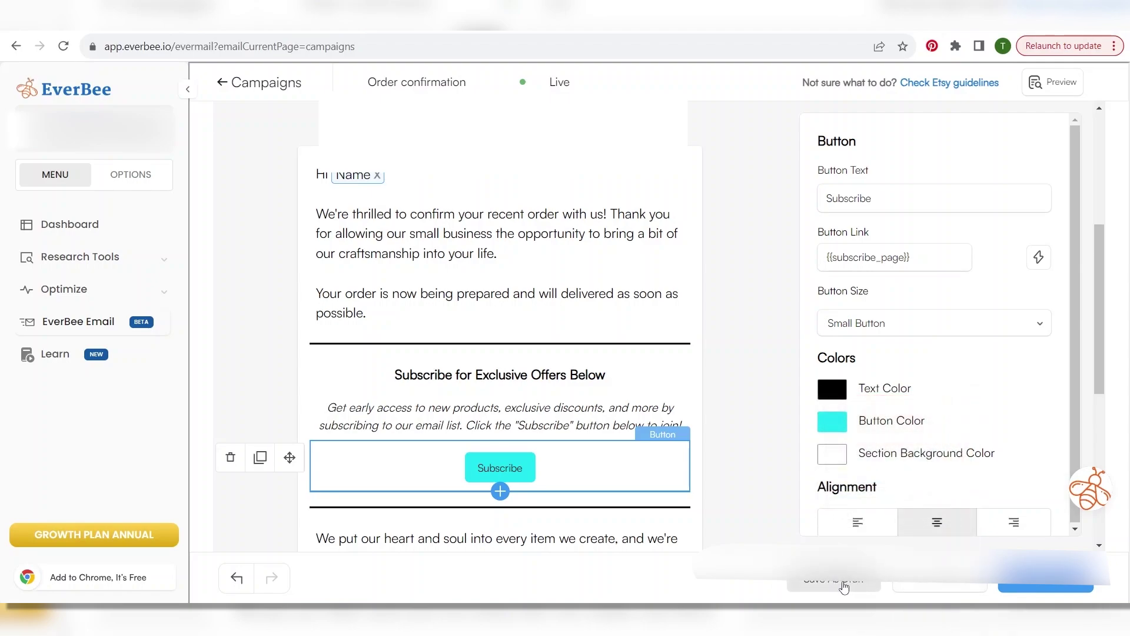
{"action": "left_click", "coordinate": [844, 584]}
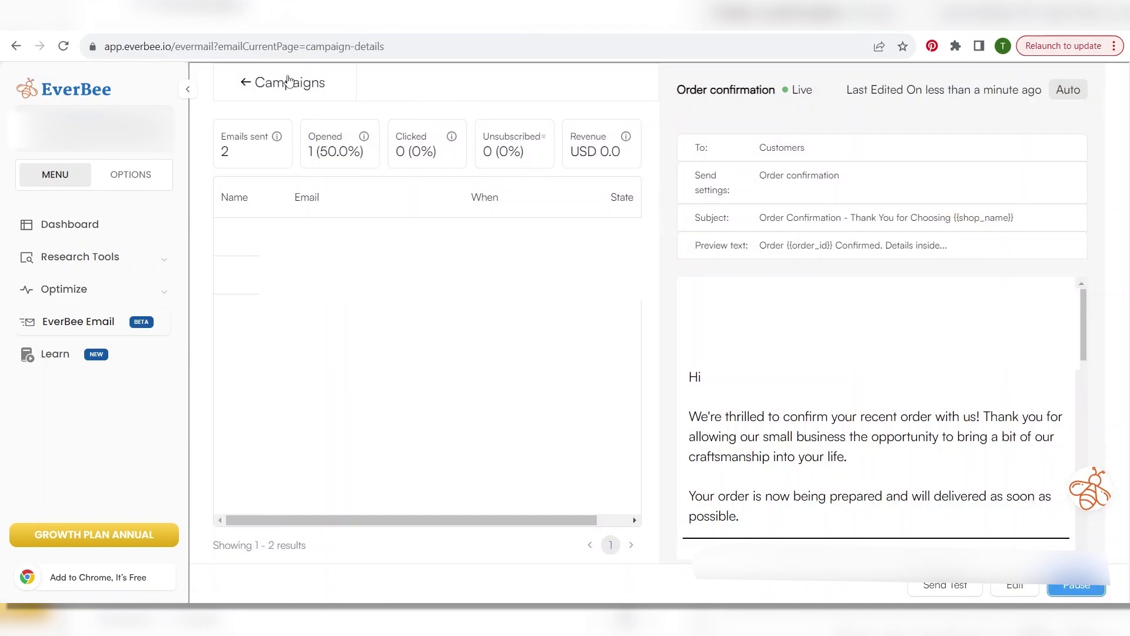
- Return to Campaigns and open Welcome Campaign 2 under Subscriber campaigns
{"action": "left_click", "coordinate": [245, 86]}
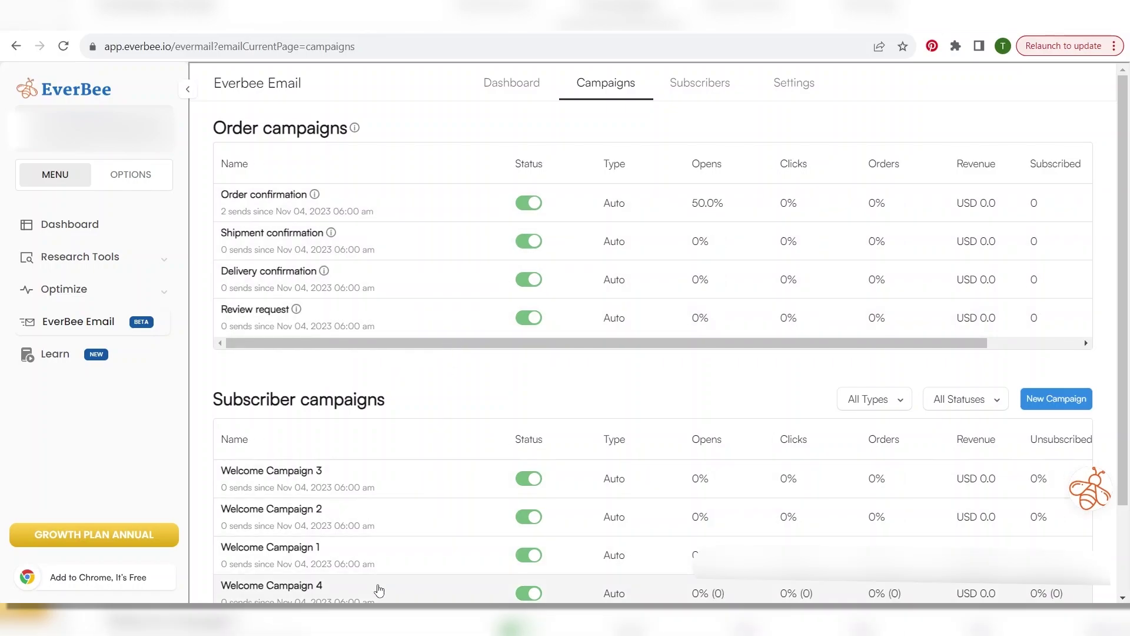
{"action": "scroll", "coordinate": [387, 579], "scroll_direction": "down", "scroll_amount": 2}
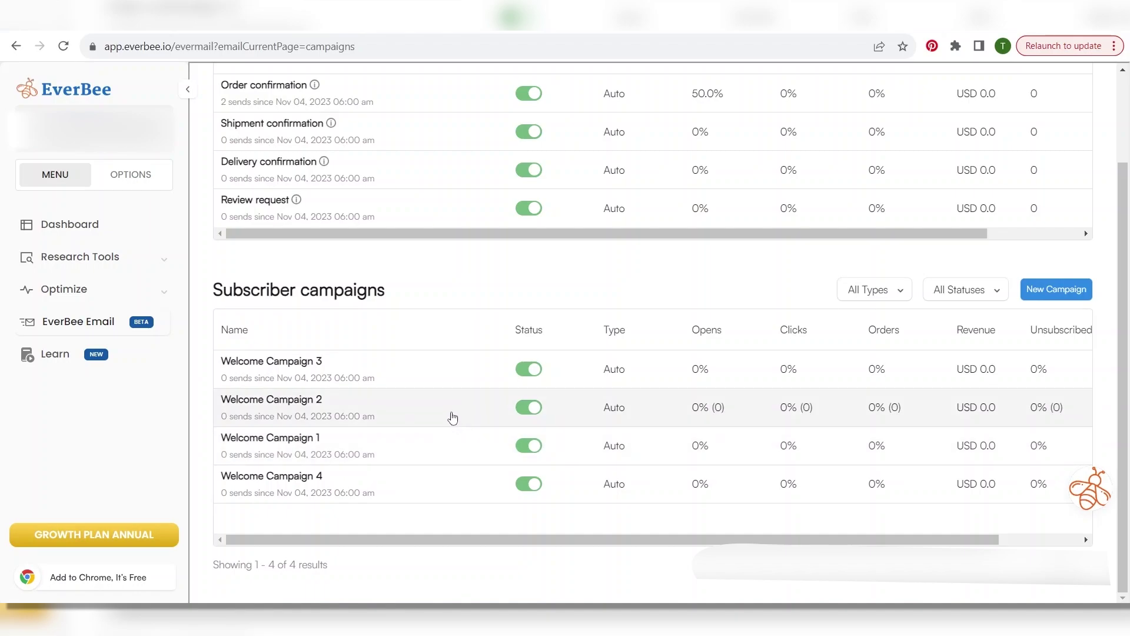
{"action": "left_click", "coordinate": [449, 419]}
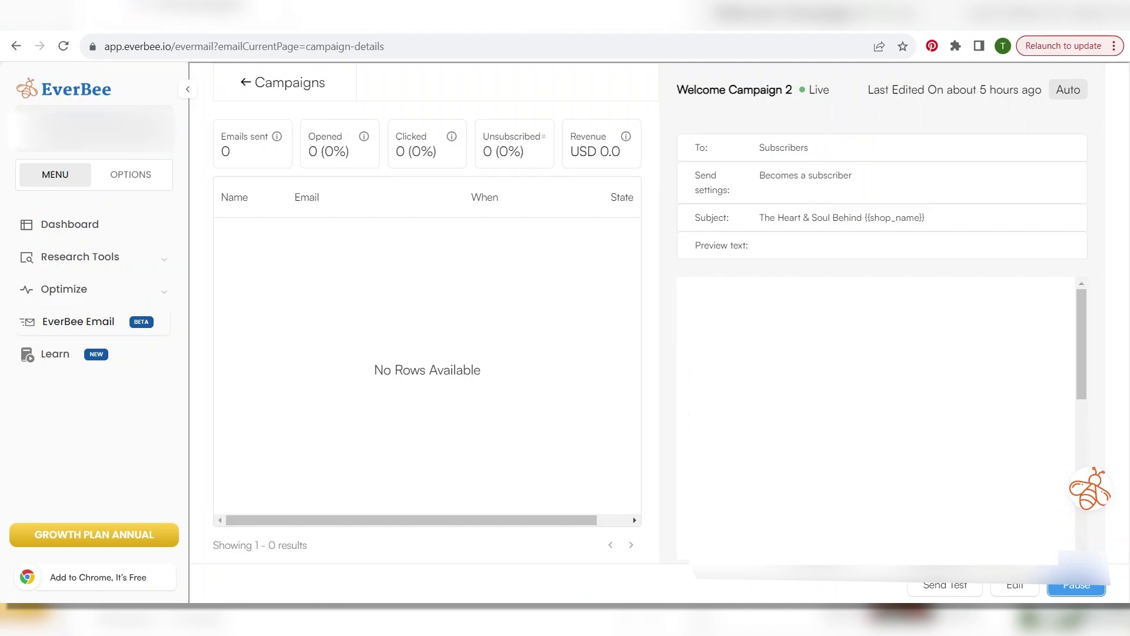
- Leave the welcome campaign details, briefly open Welcome Campaign 1, and go back to Campaigns
{"action": "left_click", "coordinate": [258, 88]}
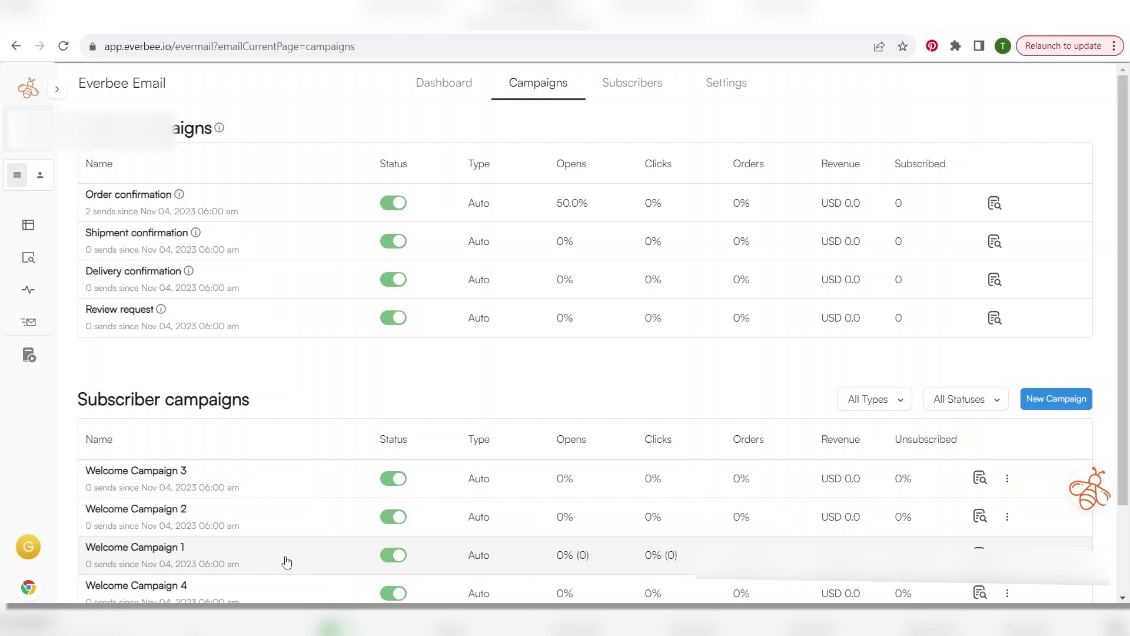
{"action": "left_click", "coordinate": [286, 563]}
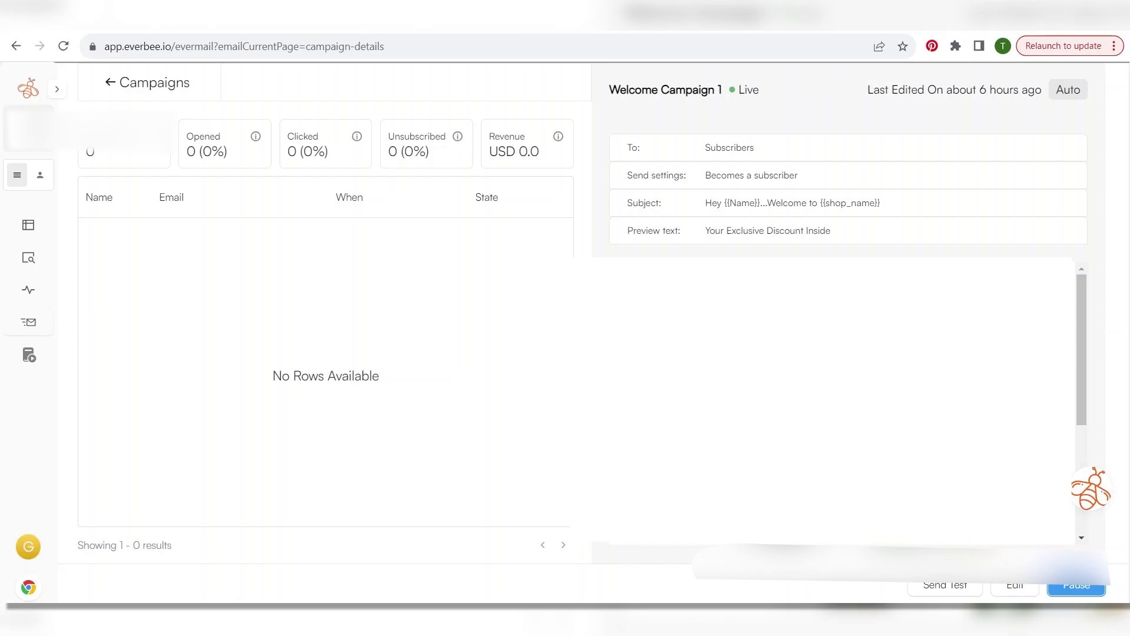
{"action": "key", "text": "alt+Left"}
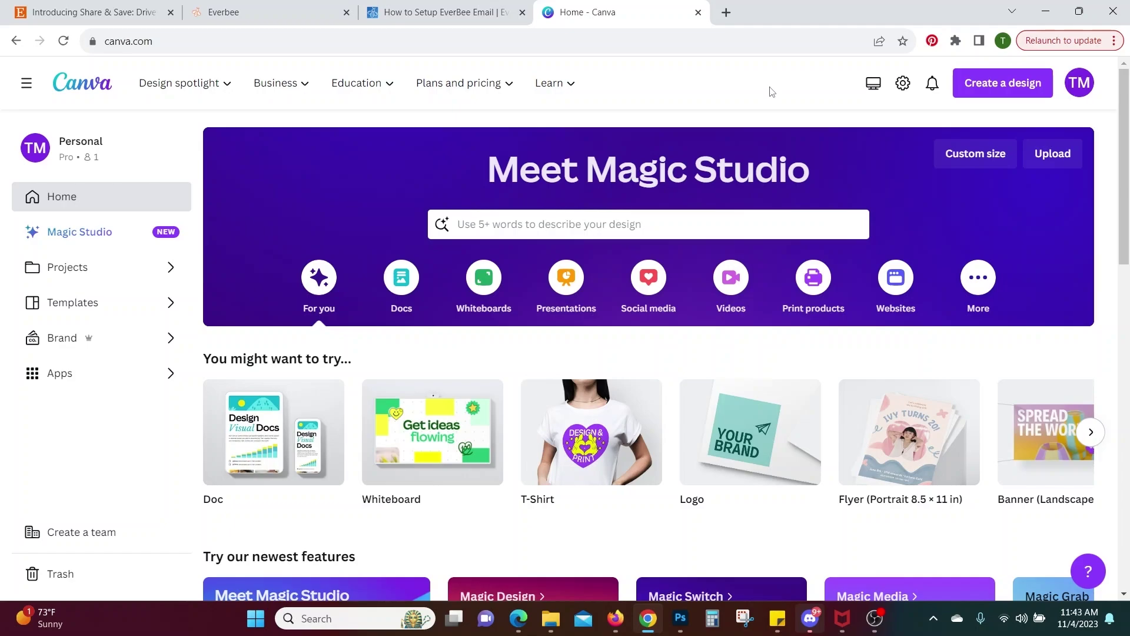
- Create a new custom-size Canva design of 3000 × 3000 px
{"action": "left_click", "coordinate": [993, 90]}
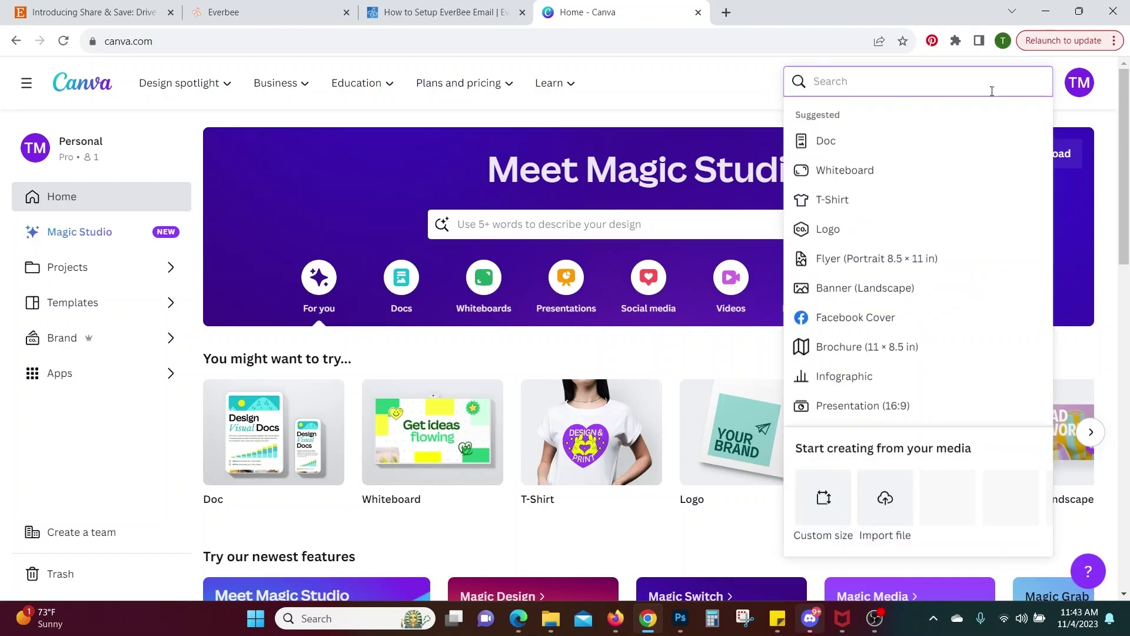
{"action": "left_click", "coordinate": [824, 507]}
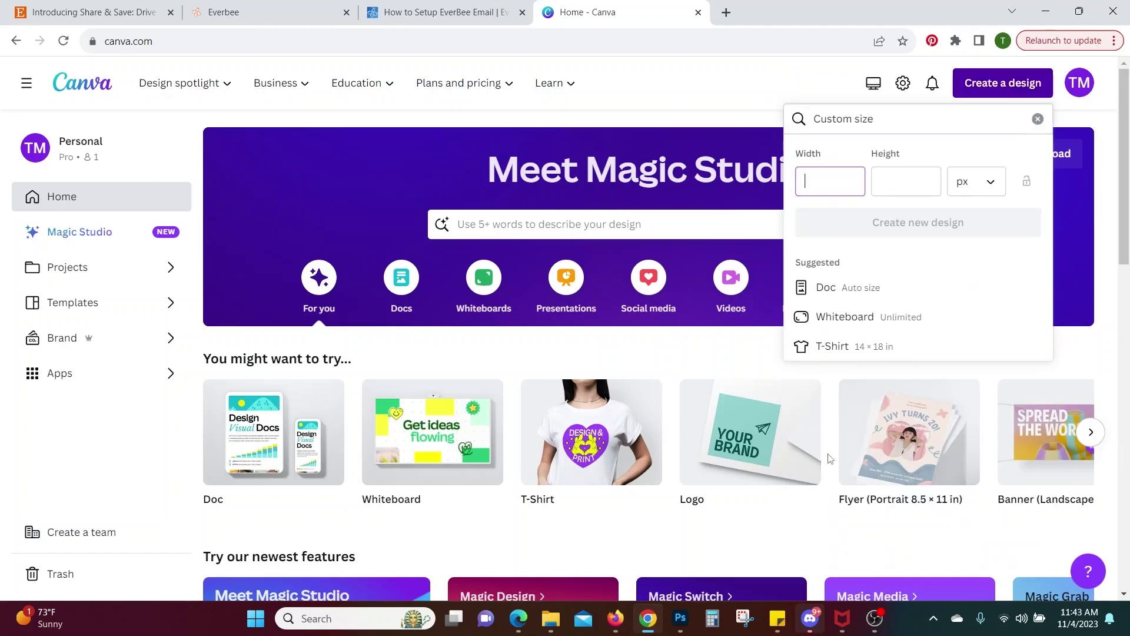
{"action": "type", "text": "3000"}
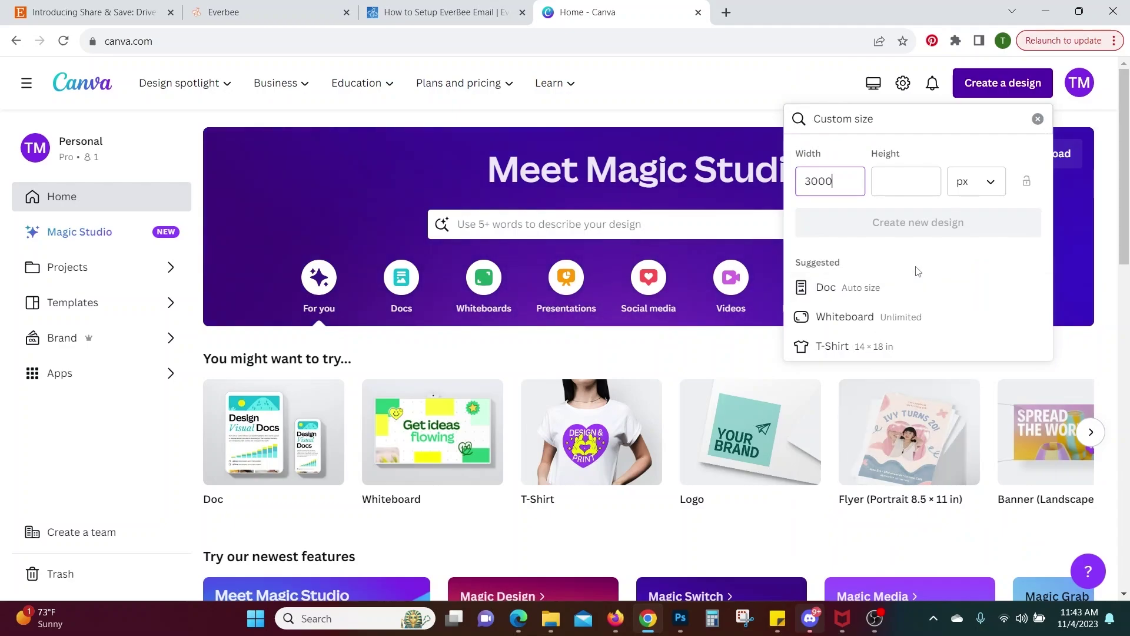
{"action": "left_click", "coordinate": [907, 183]}
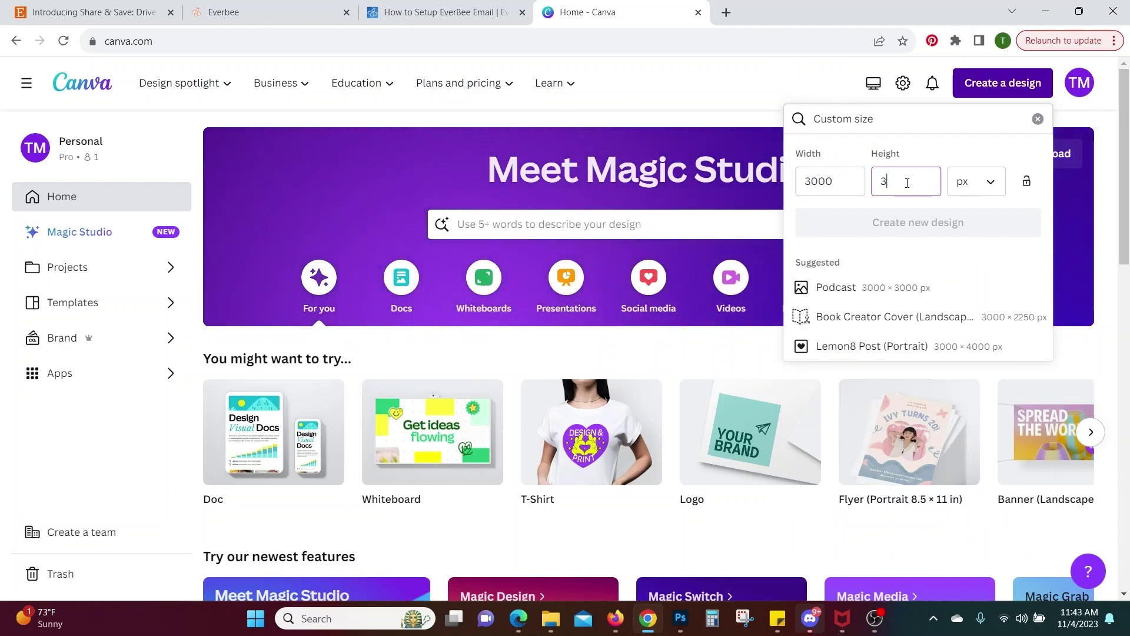
{"action": "type", "text": "3000"}
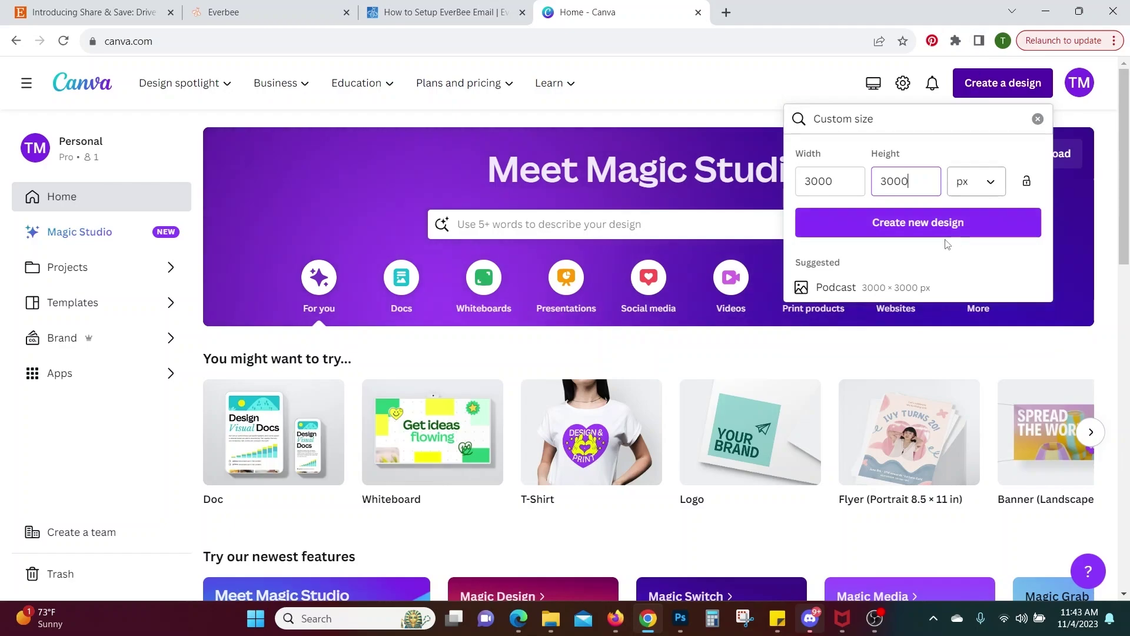
{"action": "left_click", "coordinate": [948, 224]}
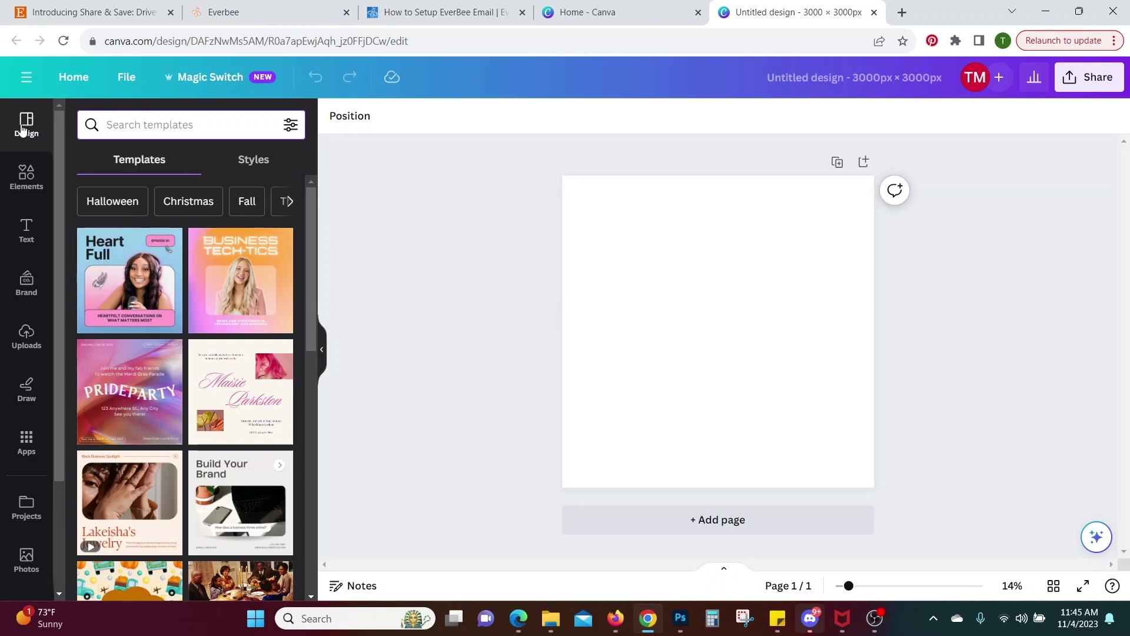
- Scroll over the blank 3000 × 3000 px page in the Canva editor
{"action": "scroll", "coordinate": [15, 367], "scroll_direction": "down", "scroll_amount": 3}
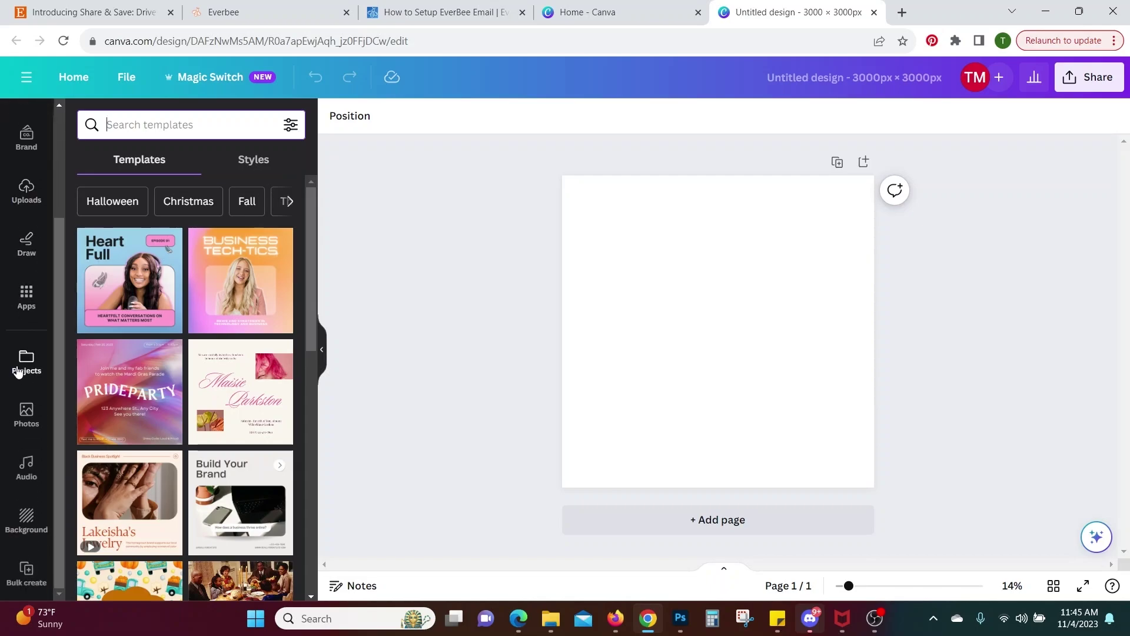
- Search Canva's stock photos for 'turquoise background'
{"action": "left_click", "coordinate": [26, 411]}
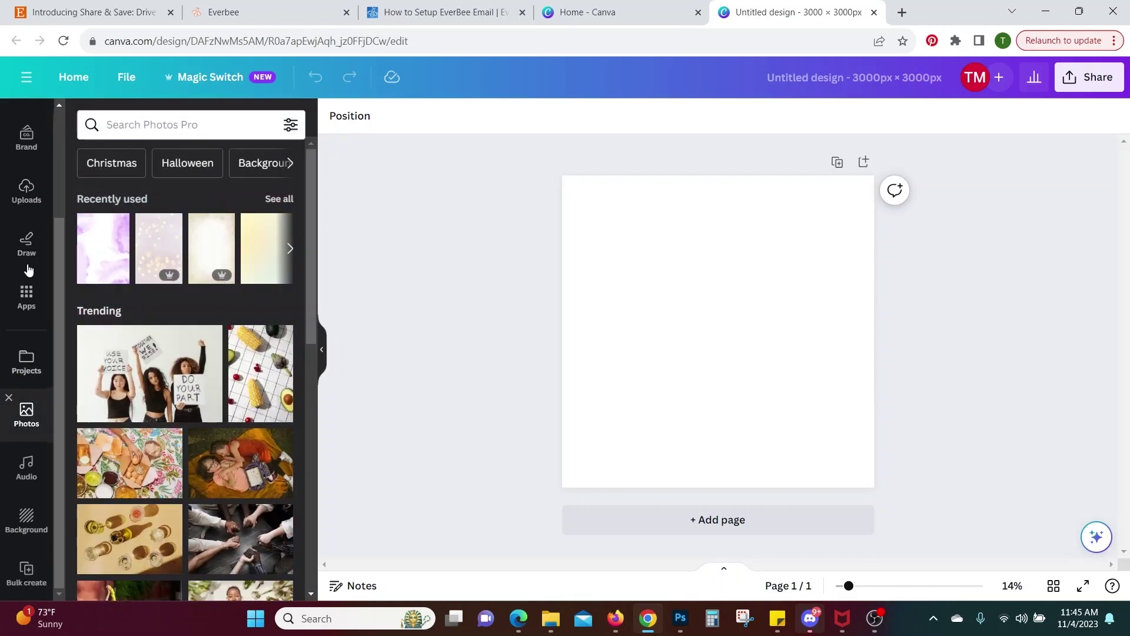
{"action": "left_click", "coordinate": [165, 125]}
{"action": "type", "text": "tu"}
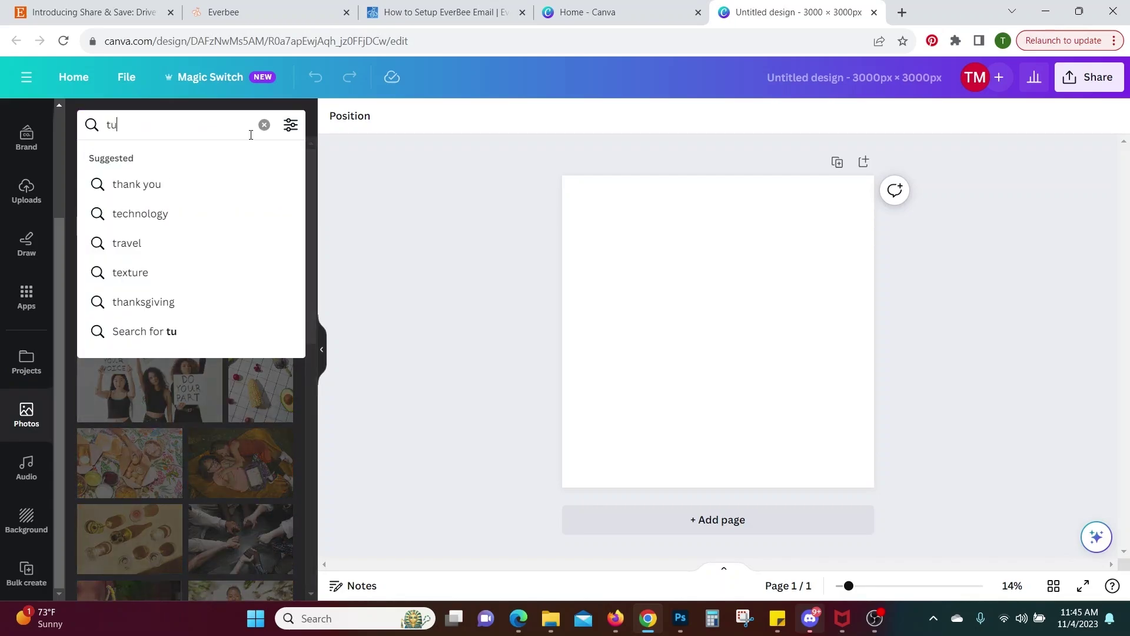
{"action": "type", "text": "rquoise ba"}
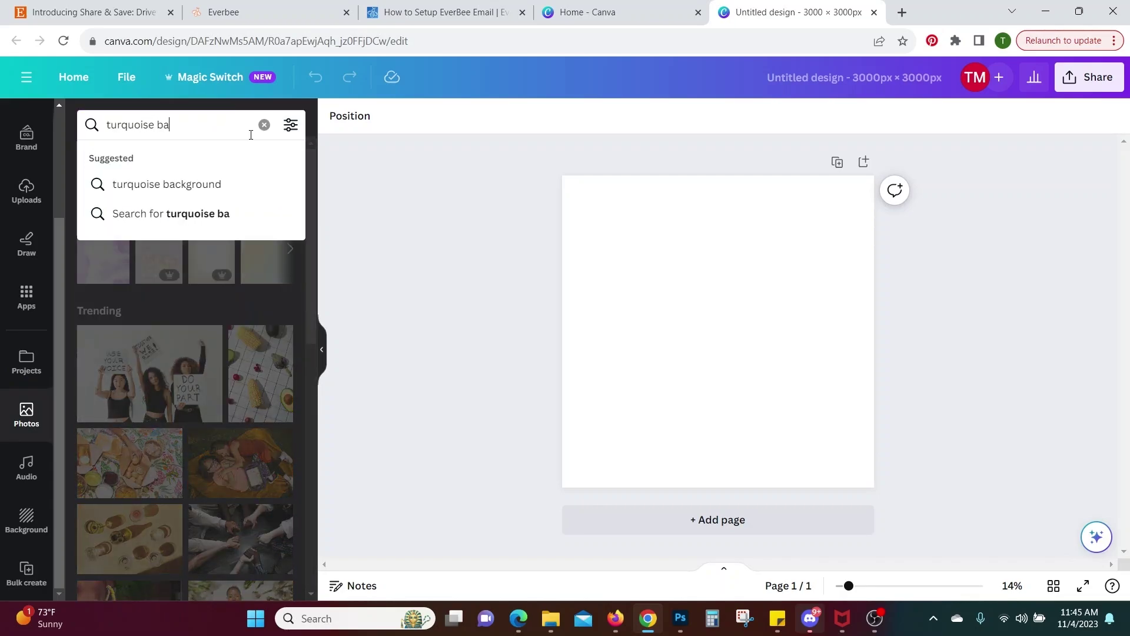
{"action": "type", "text": "ckground"}
{"action": "key", "text": "Return"}
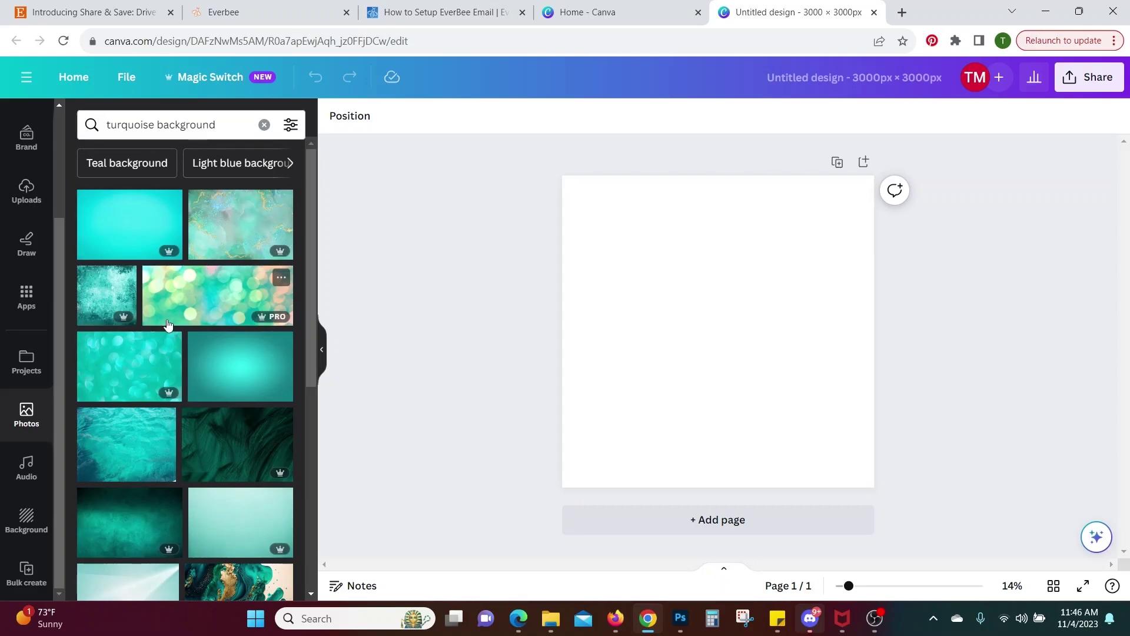
- Place the light teal rays photo and stretch it to cover the whole square page
{"action": "left_click", "coordinate": [223, 224]}
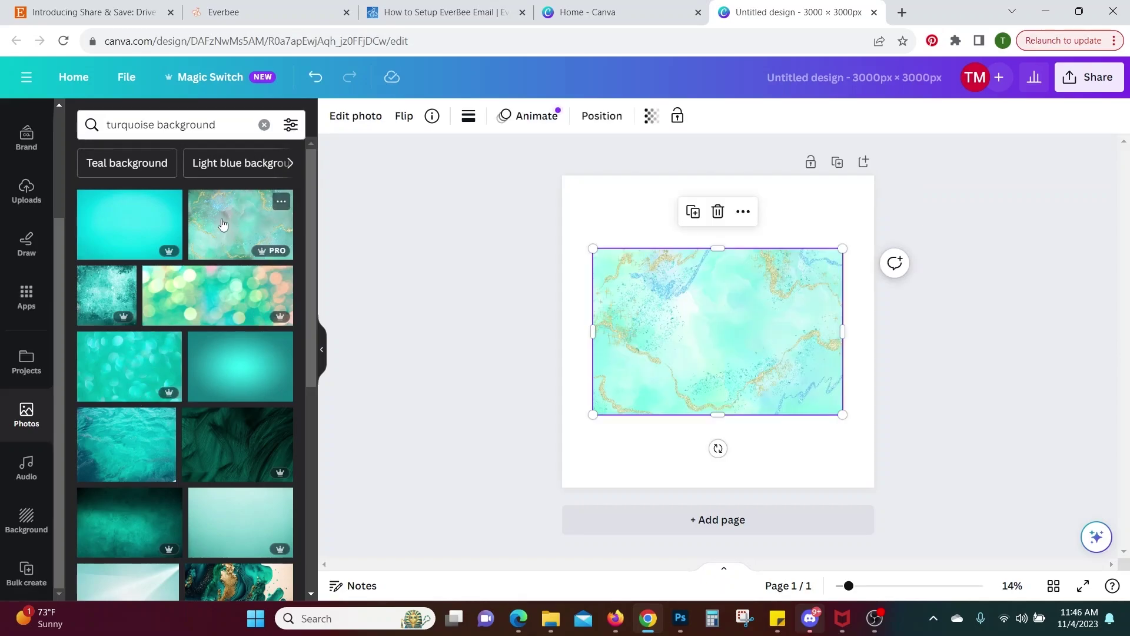
{"action": "scroll", "coordinate": [202, 435], "scroll_direction": "down", "scroll_amount": 4}
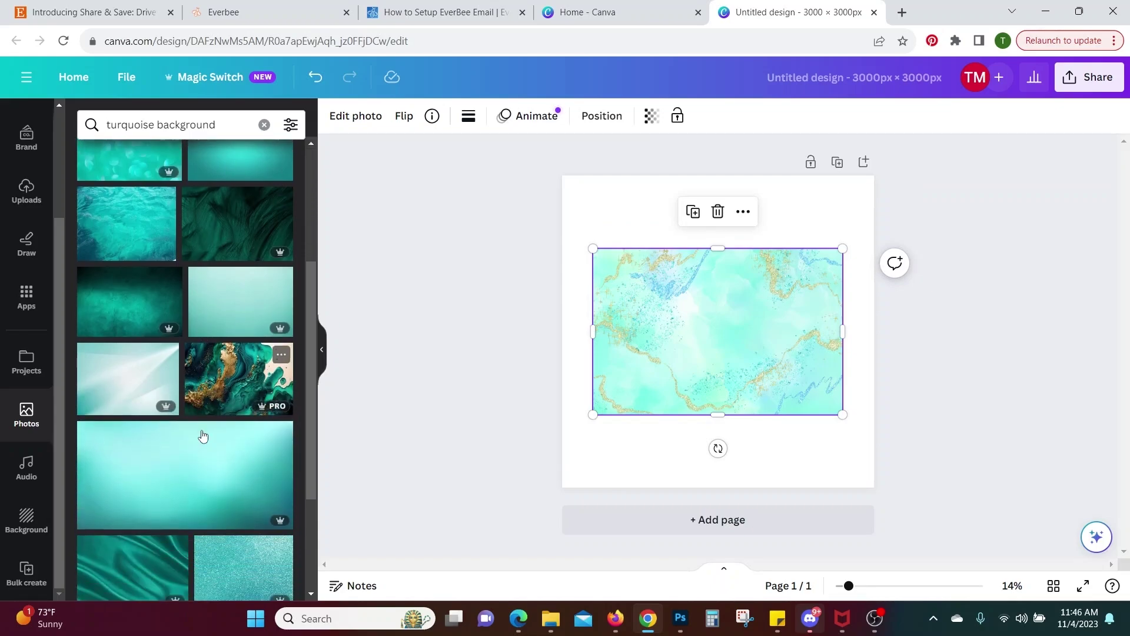
{"action": "left_click", "coordinate": [136, 371]}
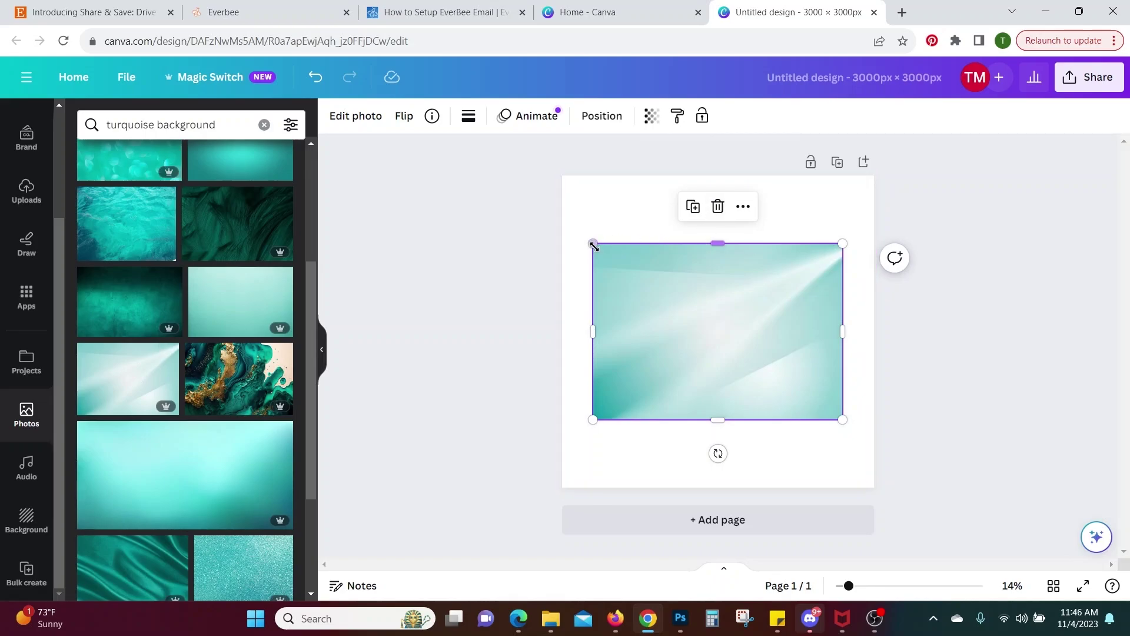
{"action": "left_click_drag", "start_coordinate": [593, 243], "coordinate": [513, 154]}
{"action": "left_click_drag", "start_coordinate": [843, 419], "coordinate": [938, 504]}
{"action": "left_click", "coordinate": [1011, 391]}
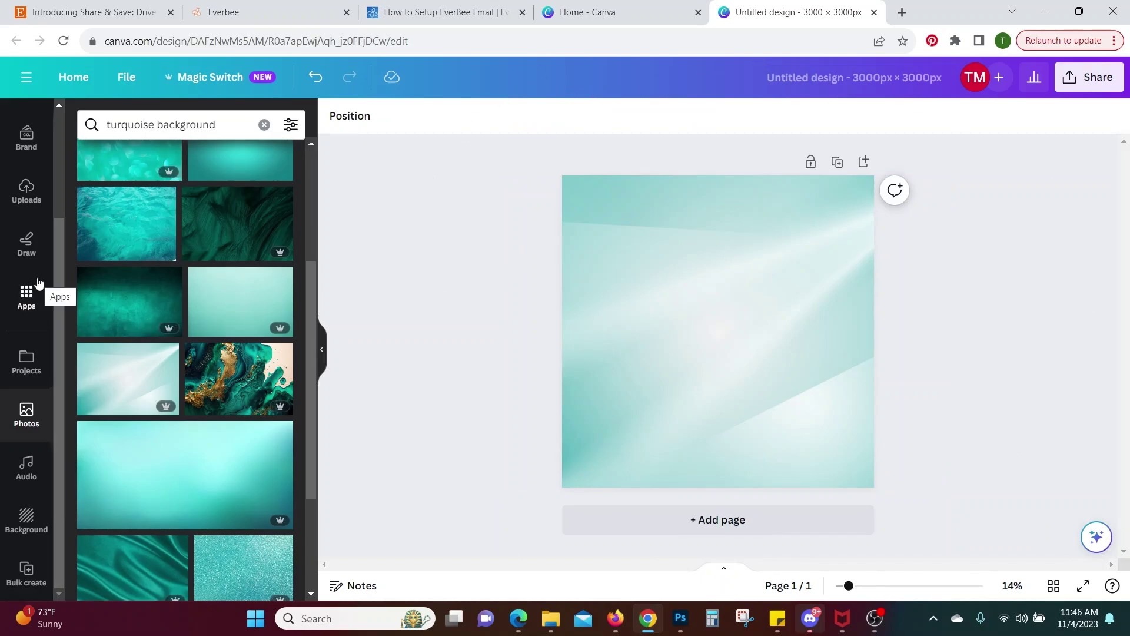
{"action": "scroll", "coordinate": [38, 285], "scroll_direction": "up", "scroll_amount": 3}
- Add a heading reading 'Subscribe & Save' and move it to the top of the page
{"action": "left_click", "coordinate": [23, 230]}
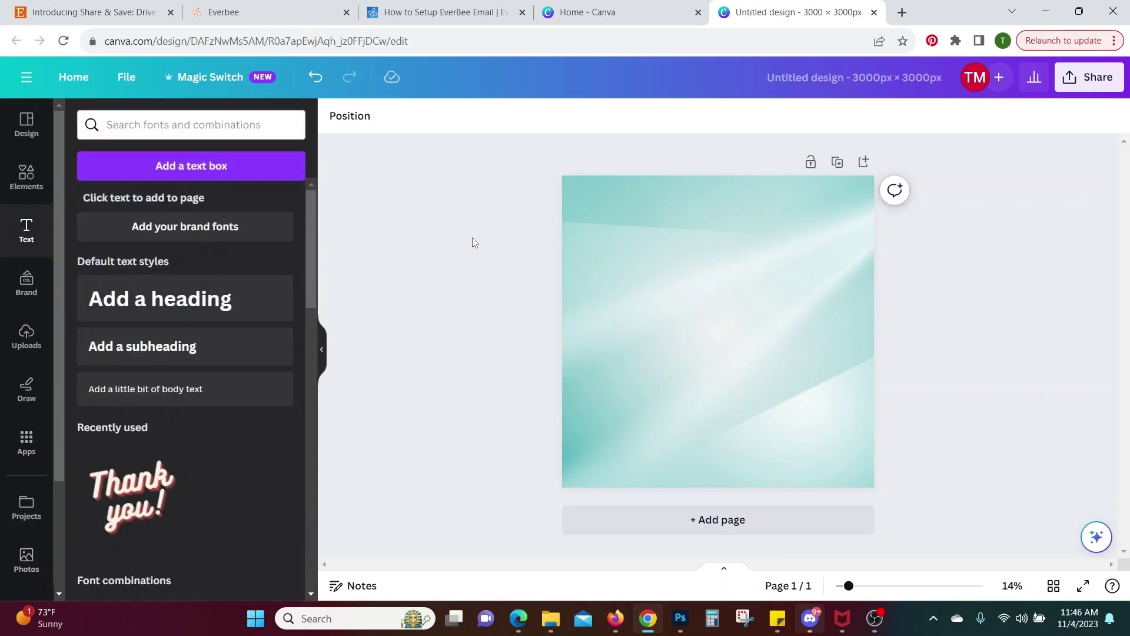
{"action": "left_click", "coordinate": [238, 297]}
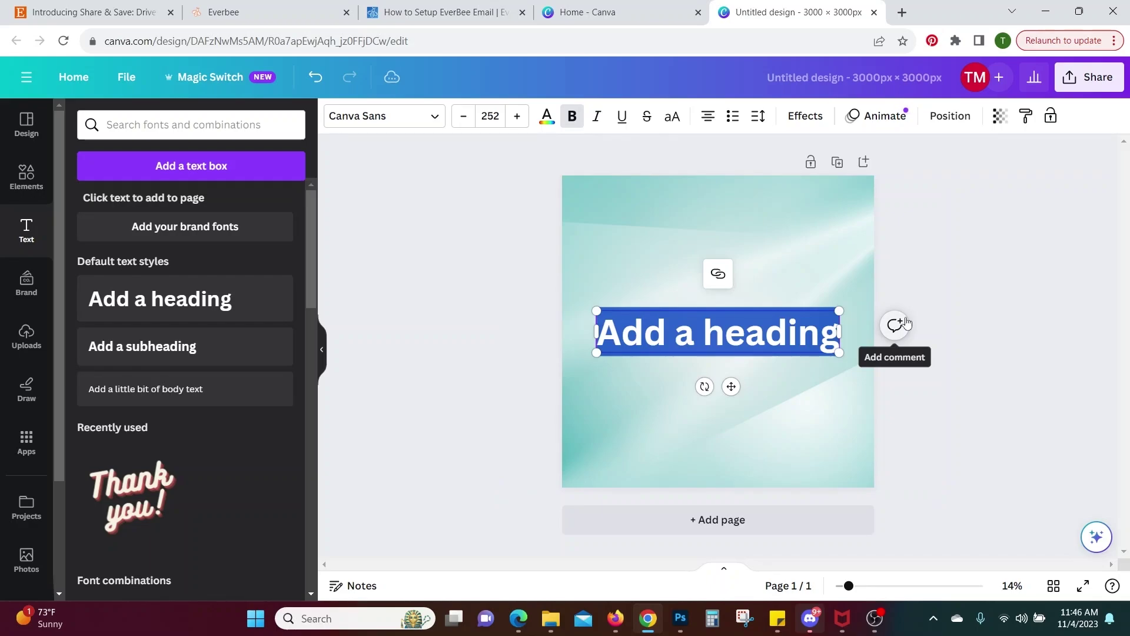
{"action": "type", "text": "Subscribe"}
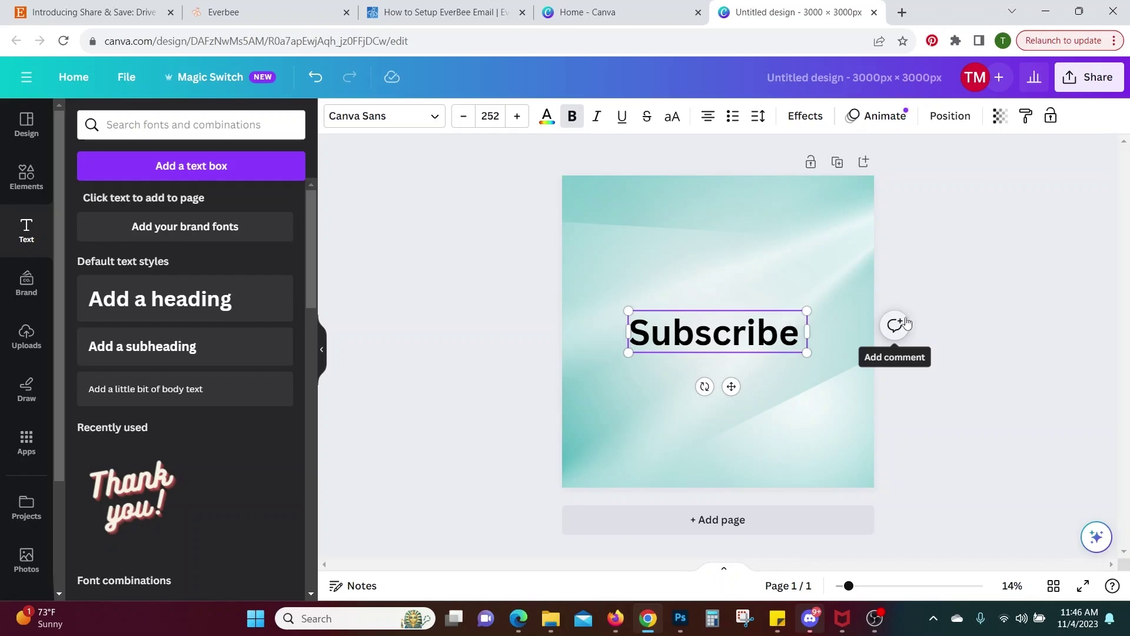
{"action": "type", "text": " & Save"}
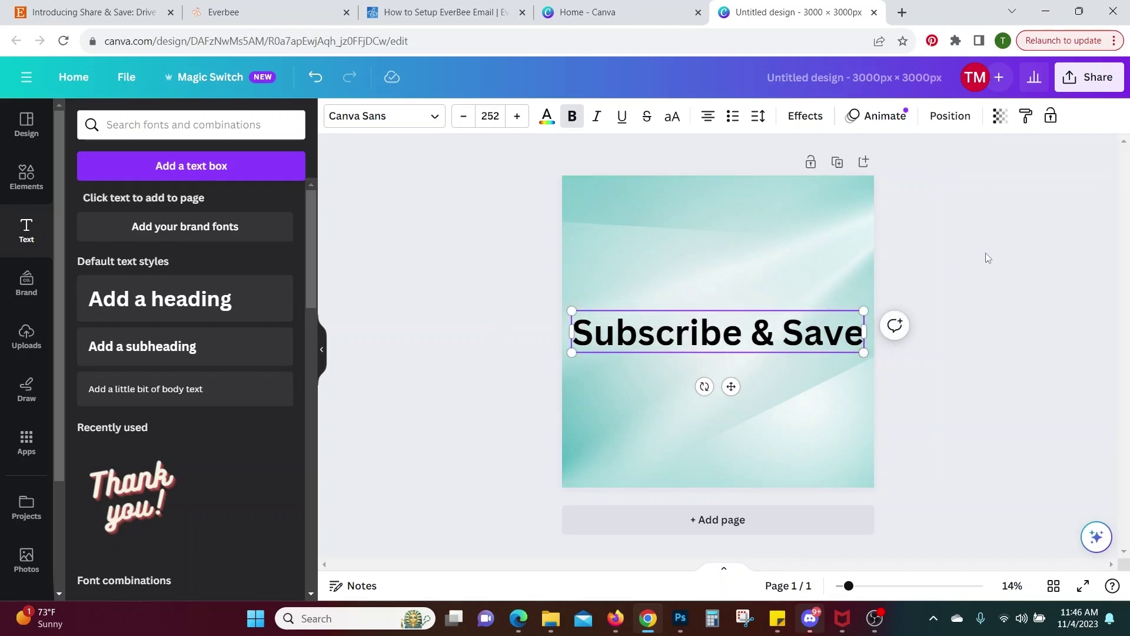
{"action": "left_click", "coordinate": [1013, 250]}
{"action": "left_click_drag", "start_coordinate": [687, 350], "coordinate": [699, 225]}
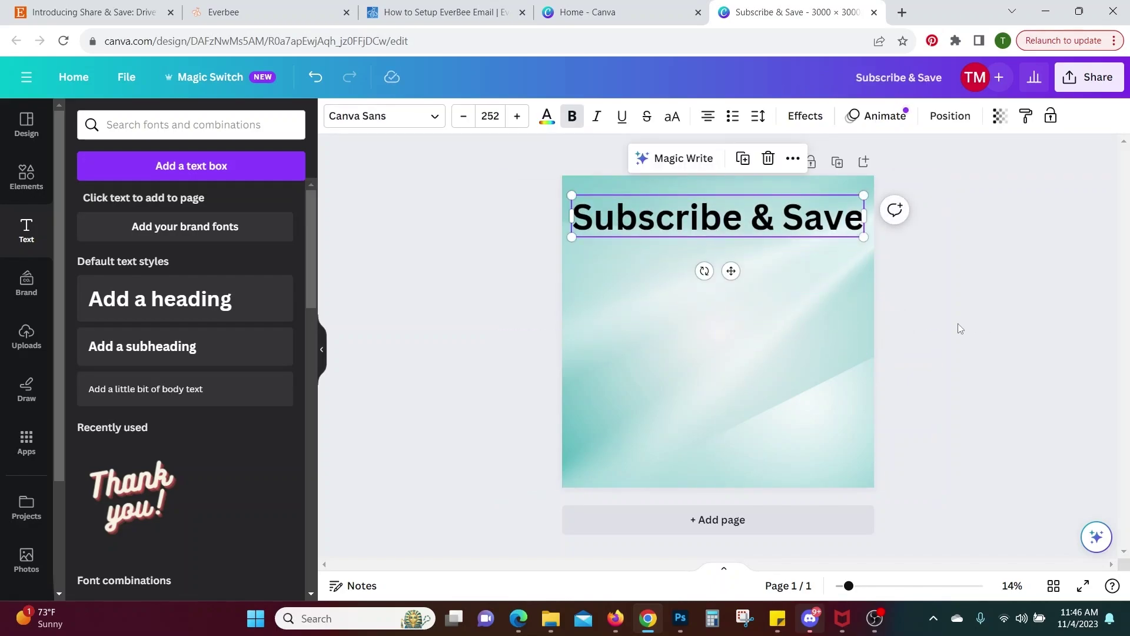
- Make all of the 'Subscribe & Save' heading text black
{"action": "double_click", "coordinate": [756, 220]}
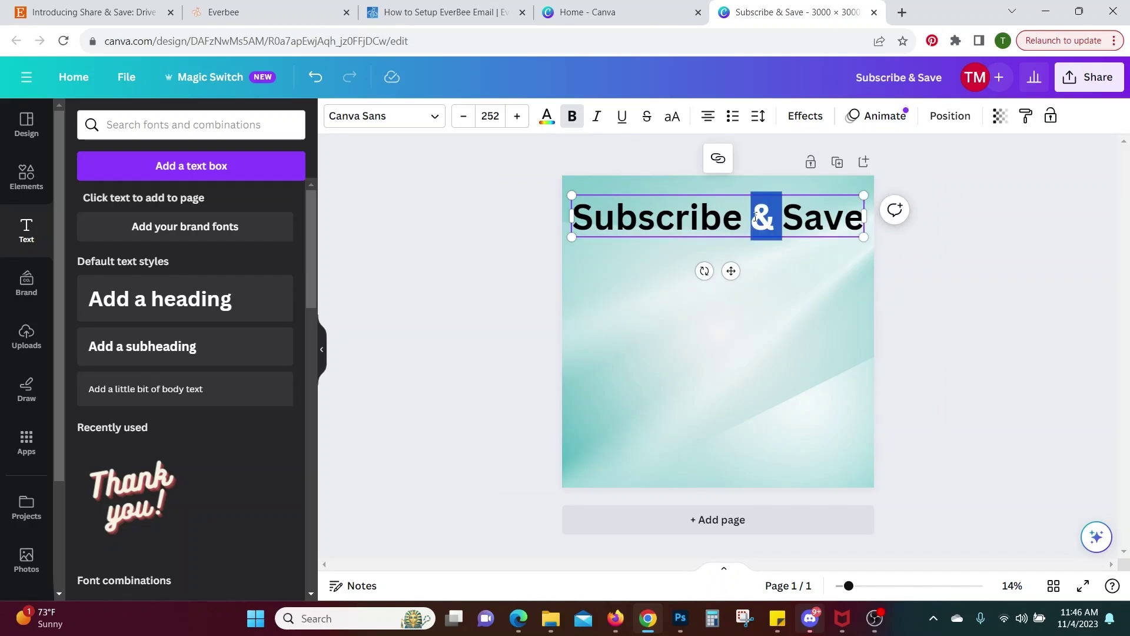
{"action": "key", "text": "ctrl+a"}
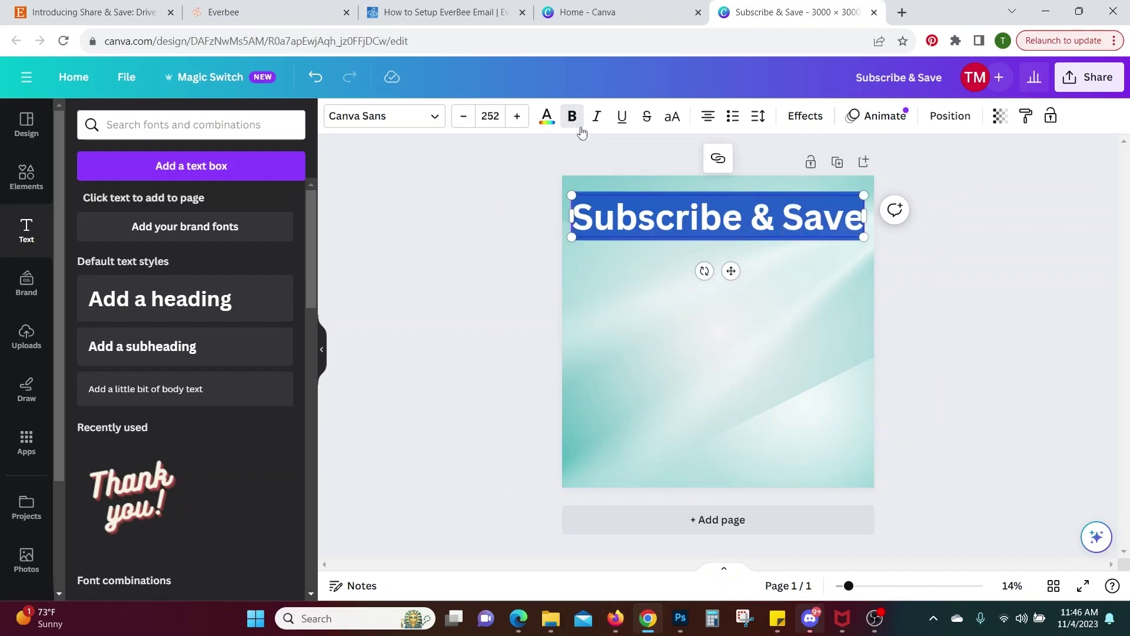
{"action": "left_click", "coordinate": [547, 118]}
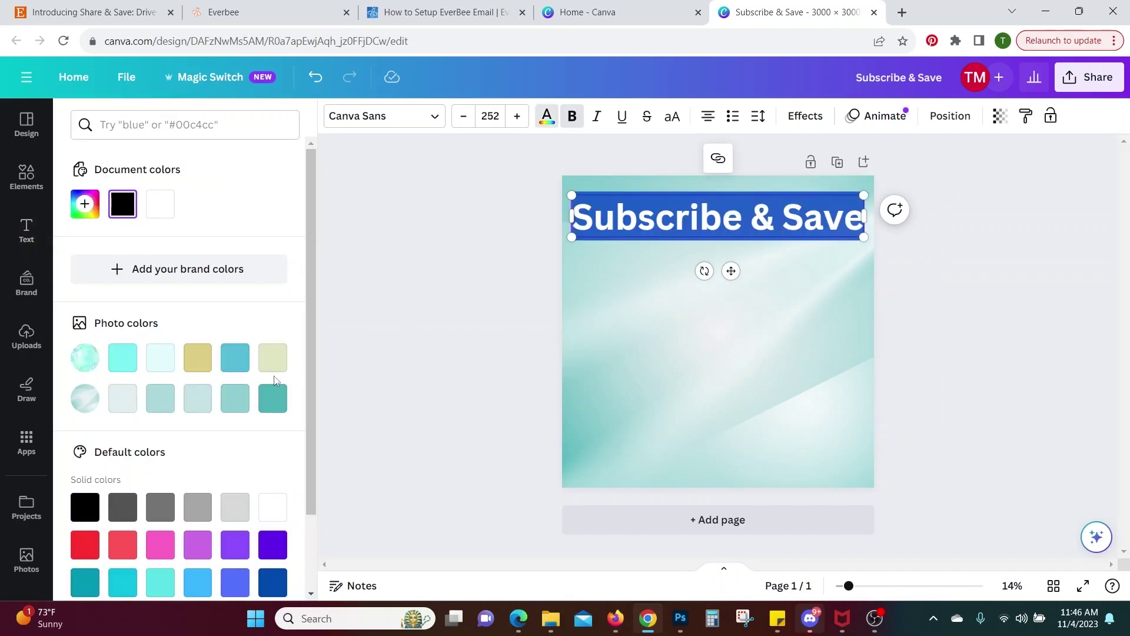
{"action": "left_click", "coordinate": [84, 506]}
{"action": "left_click", "coordinate": [478, 219]}
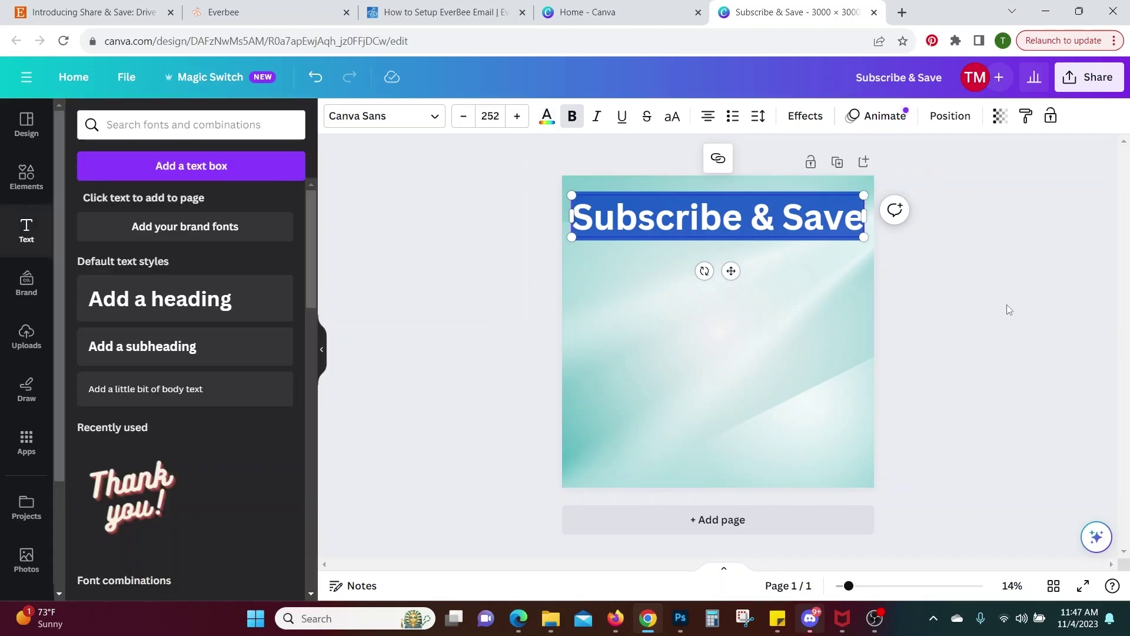
{"action": "left_click", "coordinate": [984, 316]}
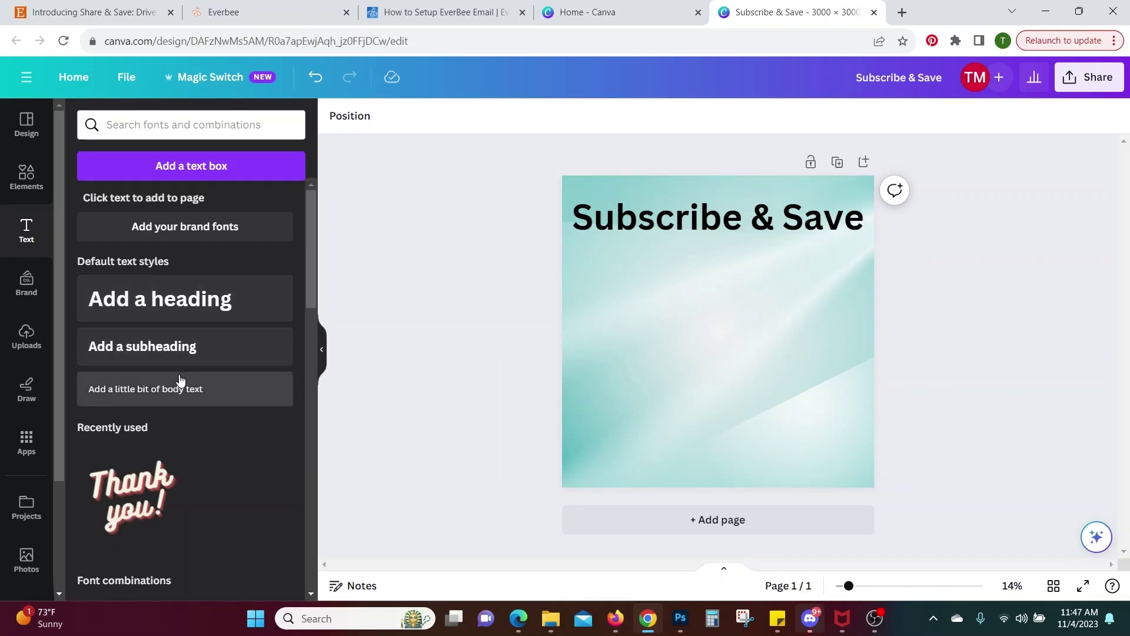
- Add a wide size-129 body text box starting with 'Two ways to save:'
{"action": "left_click", "coordinate": [174, 394]}
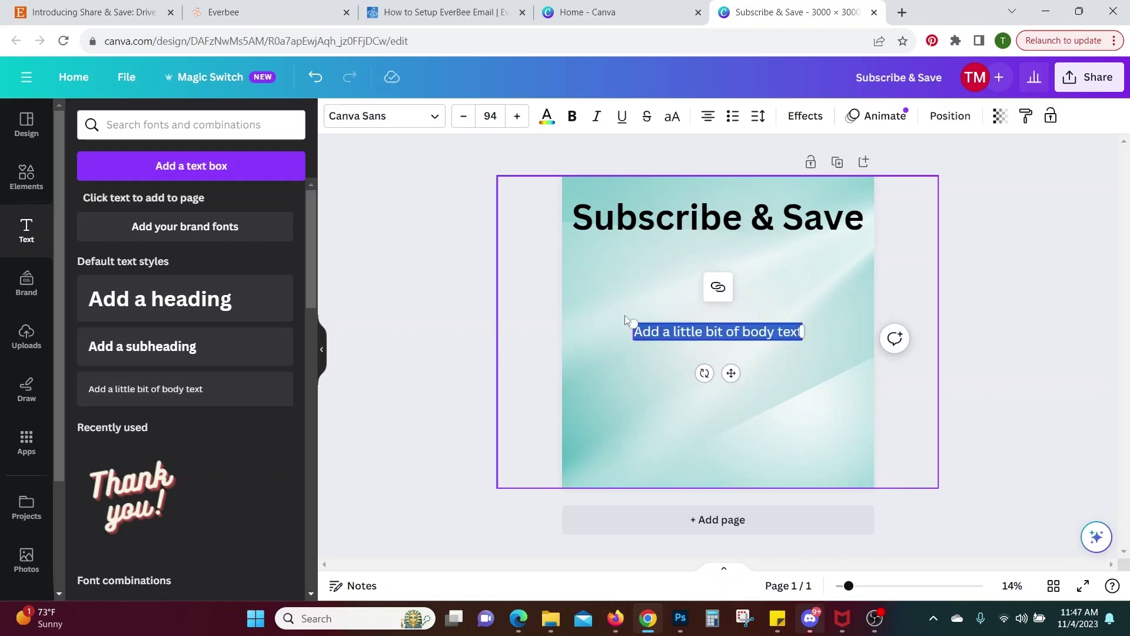
{"action": "left_click_drag", "start_coordinate": [633, 323], "coordinate": [580, 267]}
{"action": "left_click_drag", "start_coordinate": [804, 328], "coordinate": [864, 328]}
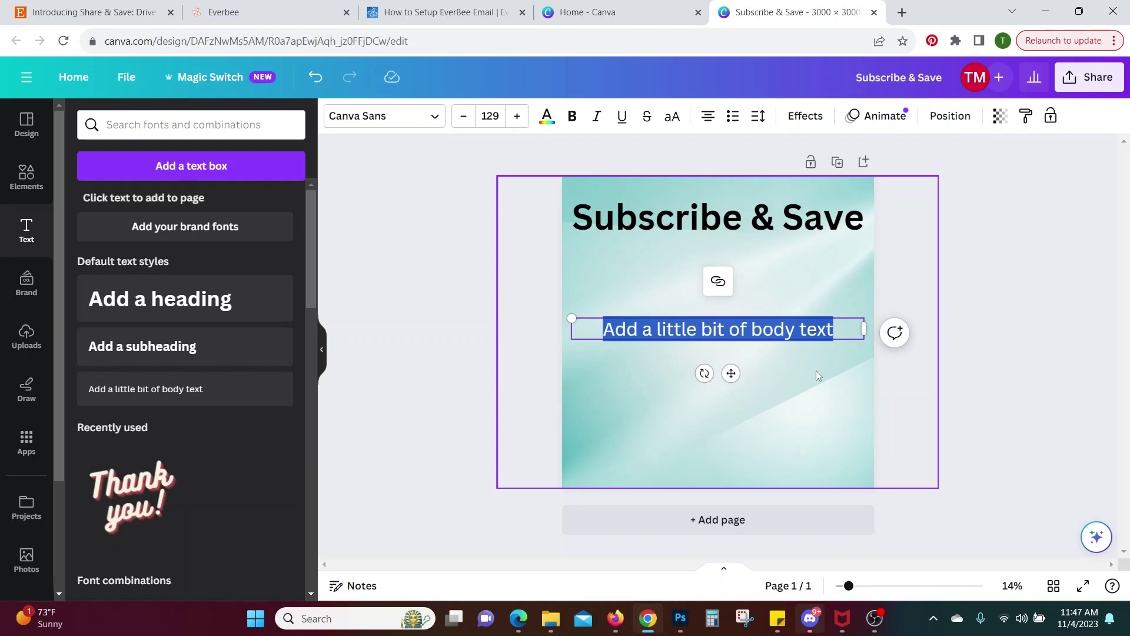
{"action": "type", "text": "1"}
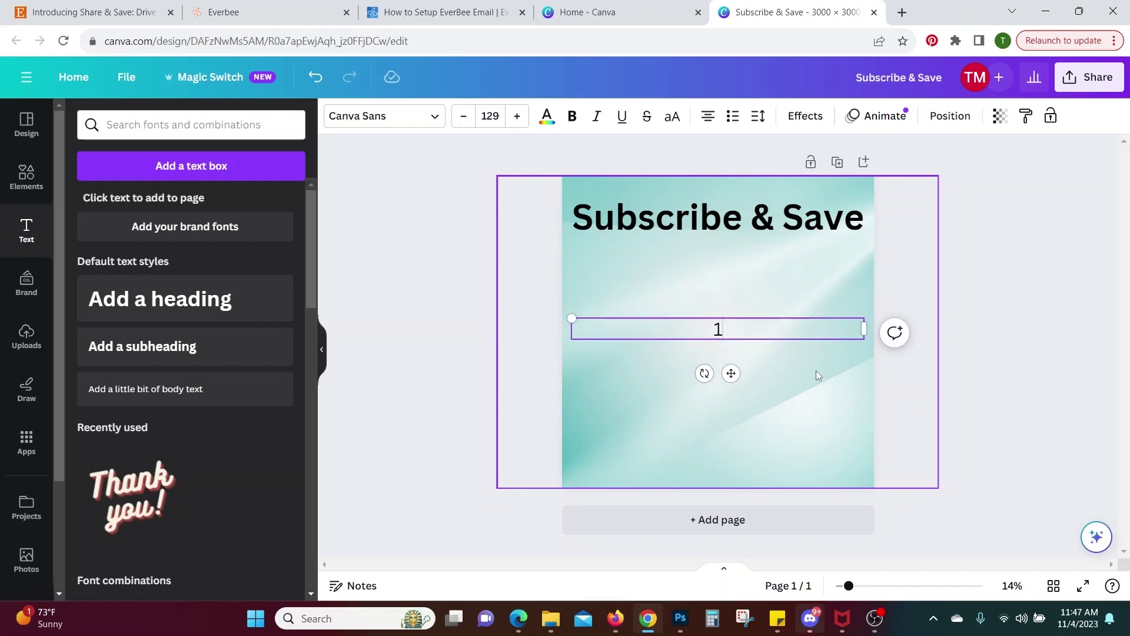
{"action": "key", "text": "BackSpace"}
{"action": "type", "text": "Two ways to save"}
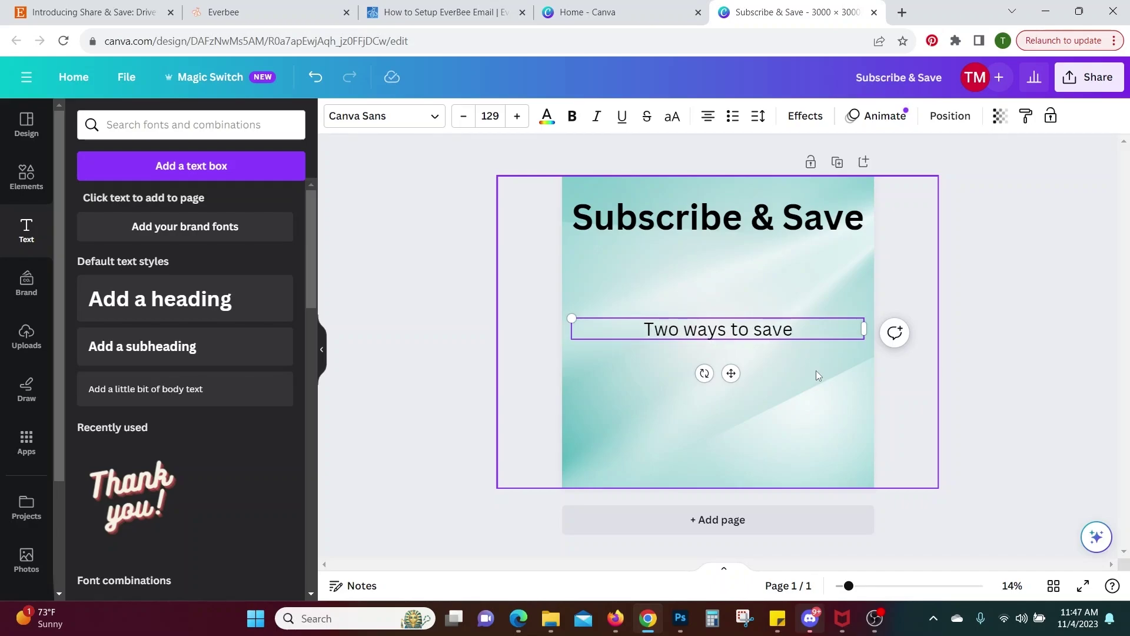
{"action": "type", "text": "!"}
{"action": "key", "text": "BackSpace"}
{"action": "type", "text": ":"}
{"action": "key", "text": "Return"}
- Type the first option: '1) Before Purchase: Send us a message with your email and say "subscribe".'
{"action": "type", "text": "1"}
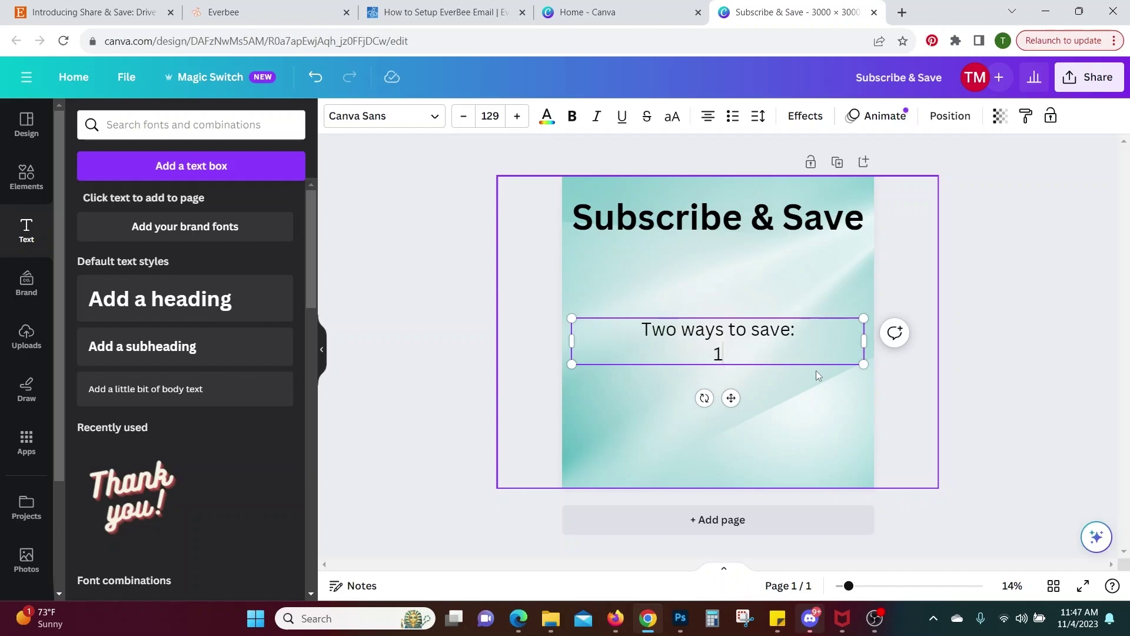
{"action": "type", "text": ") Before Purchase:"}
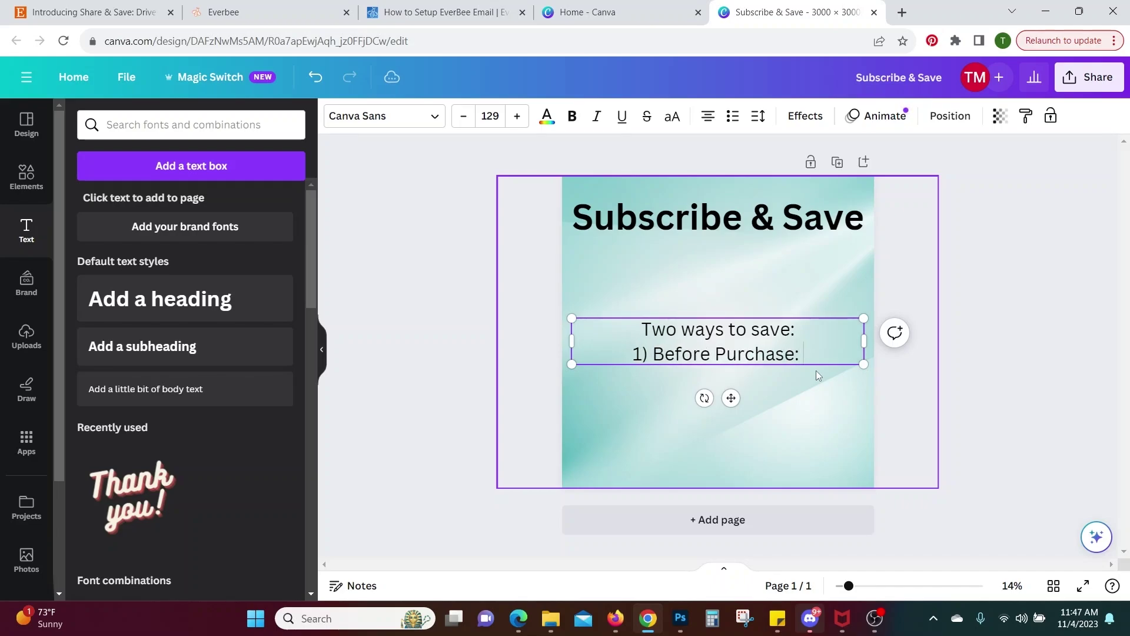
{"action": "type", "text": " Send u"}
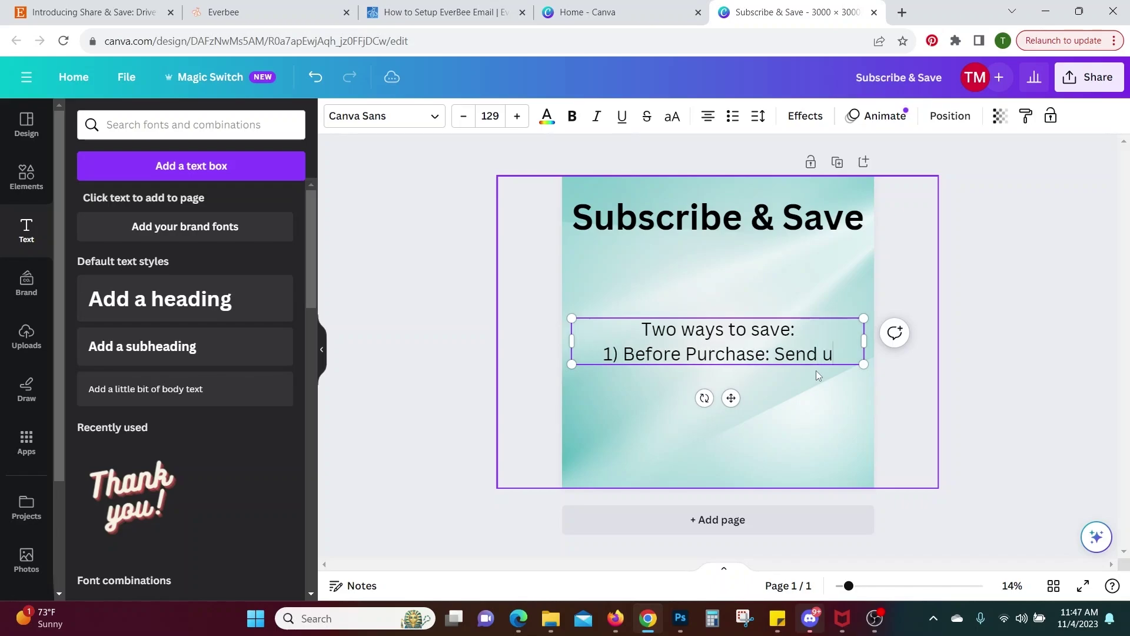
{"action": "type", "text": "s a me"}
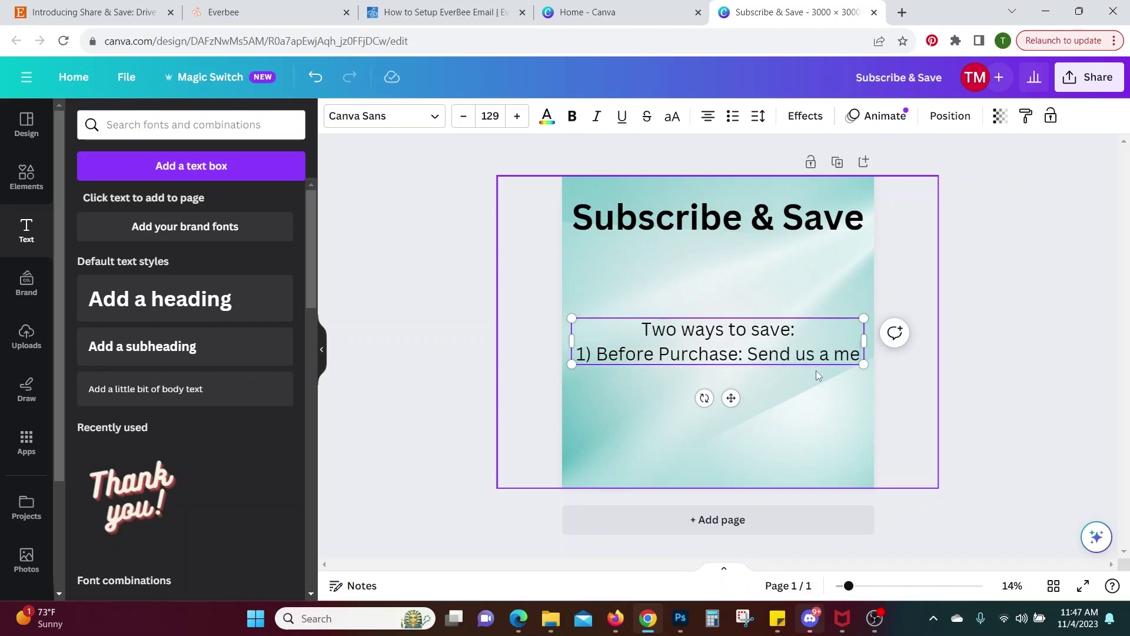
{"action": "type", "text": "ssag"}
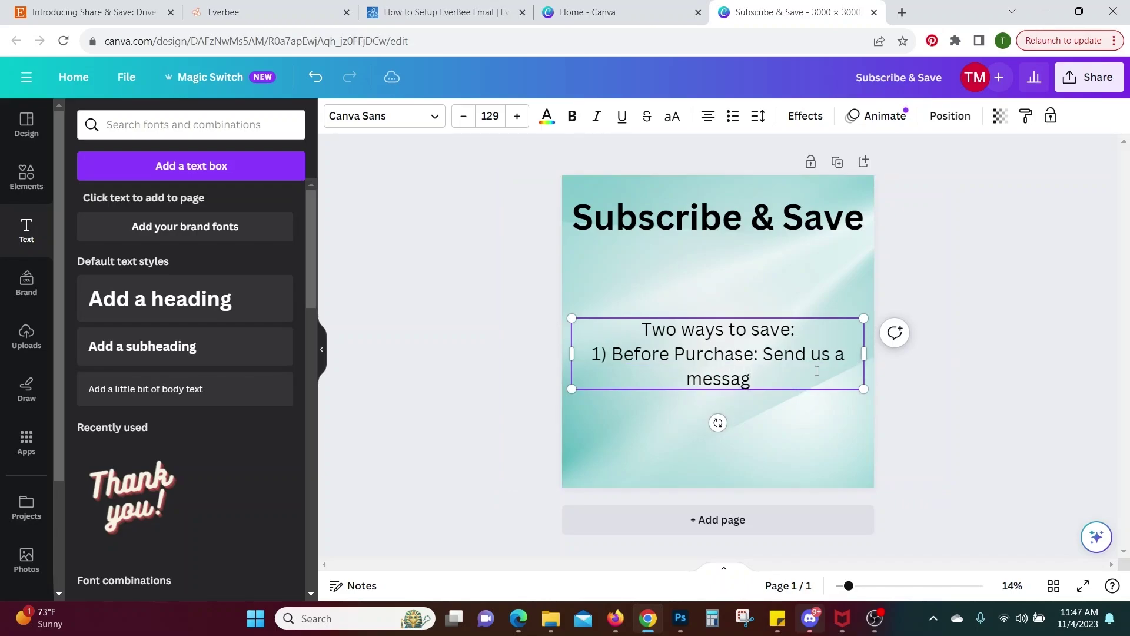
{"action": "type", "text": "e wity"}
{"action": "key", "text": "BackSpace"}
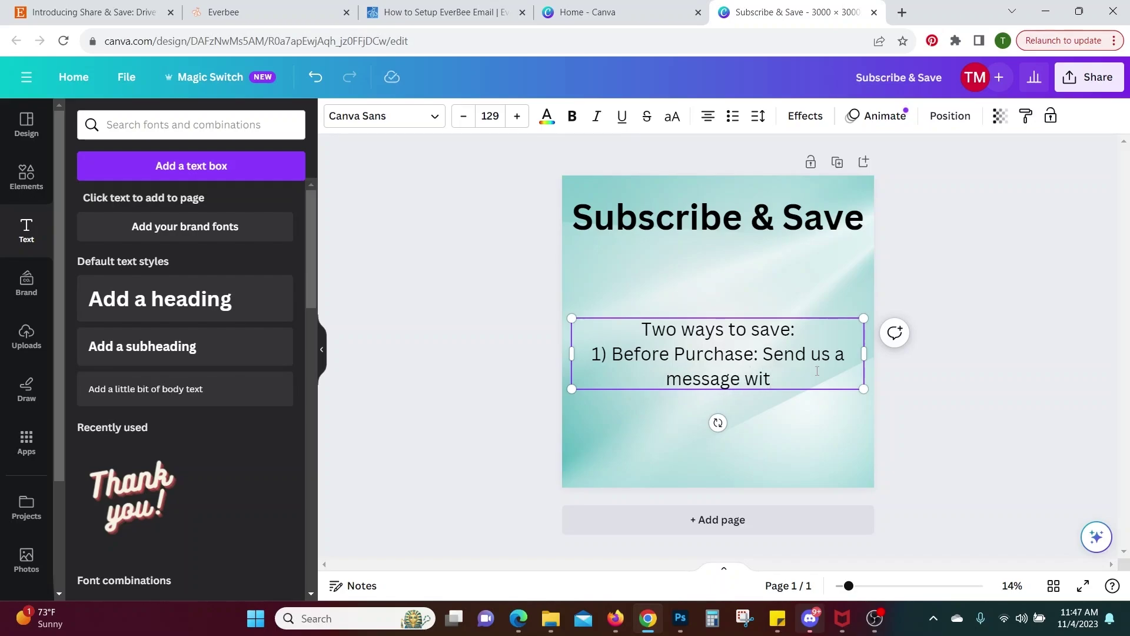
{"action": "type", "text": "h your"}
{"action": "key", "text": "BackSpace"}
{"action": "key", "text": "BackSpace"}
{"action": "key", "text": "BackSpace"}
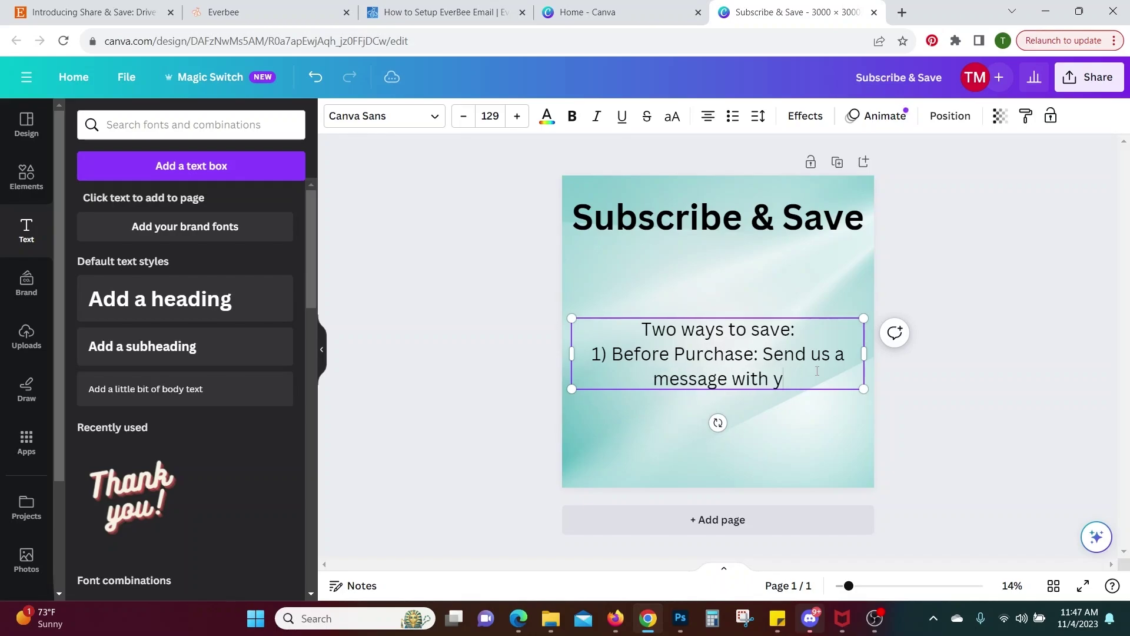
{"action": "type", "text": "our email "}
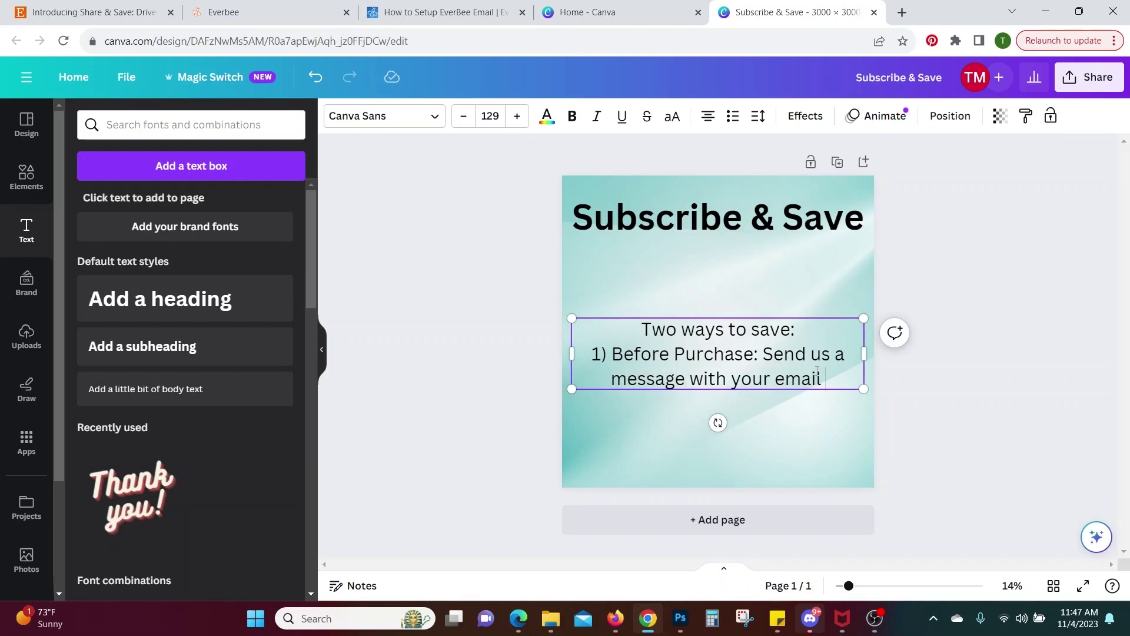
{"action": "type", "text": "and say \""}
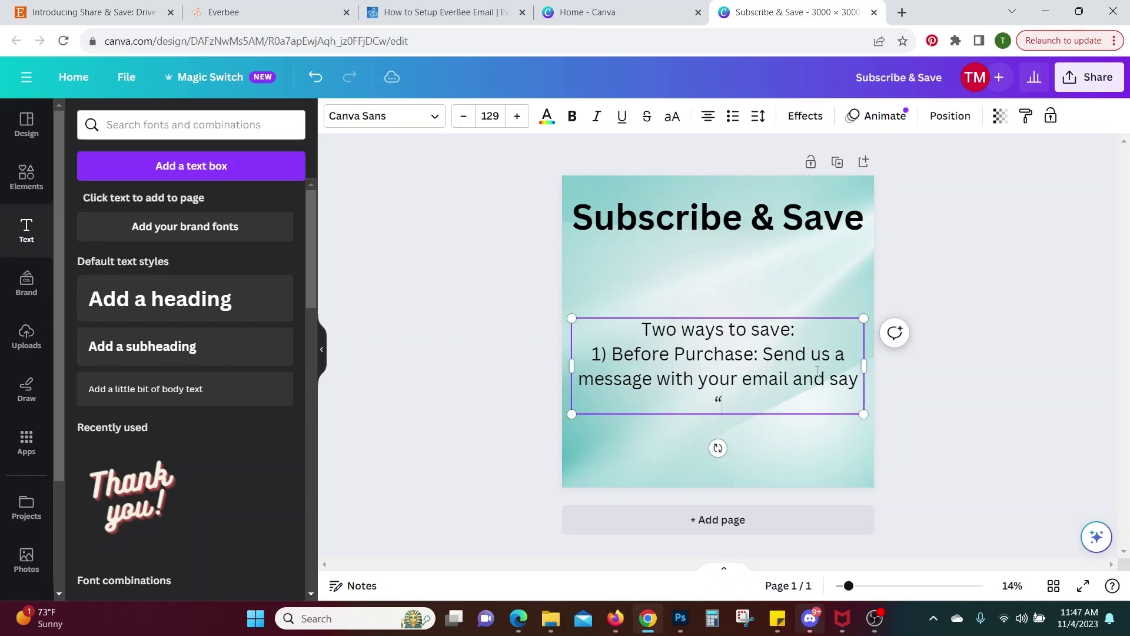
{"action": "type", "text": "subscribe"}
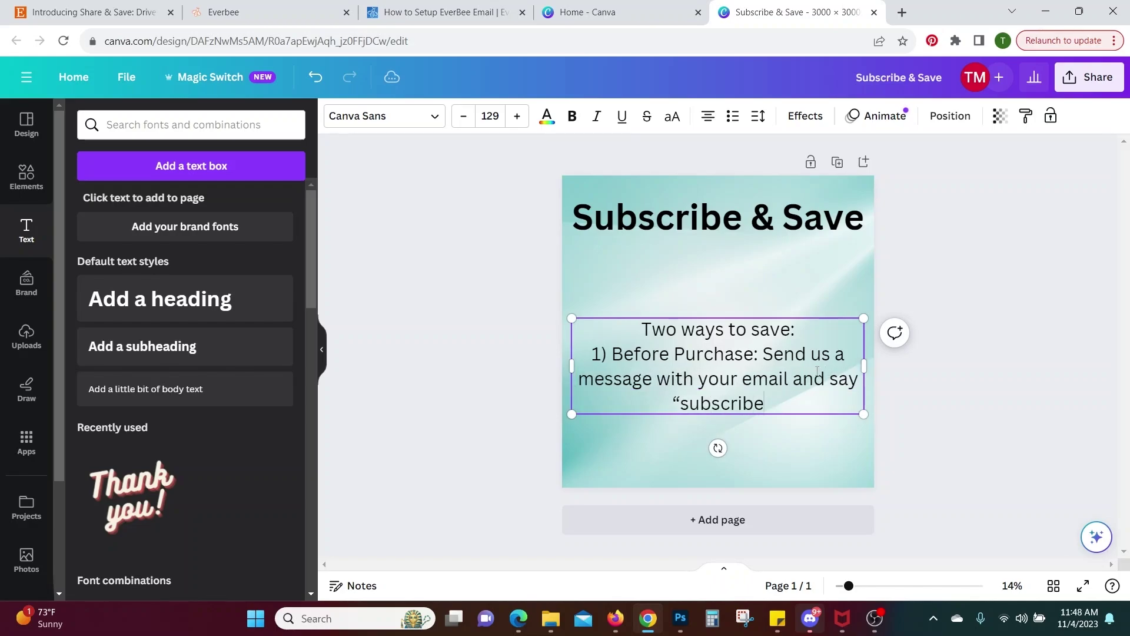
{"action": "type", "text": "\""}
{"action": "type", "text": "."}
- Type the second option: '2) After Purchase: Watch for your order confirmation email and subscribe right from the email.'
{"action": "key", "text": "Return"}
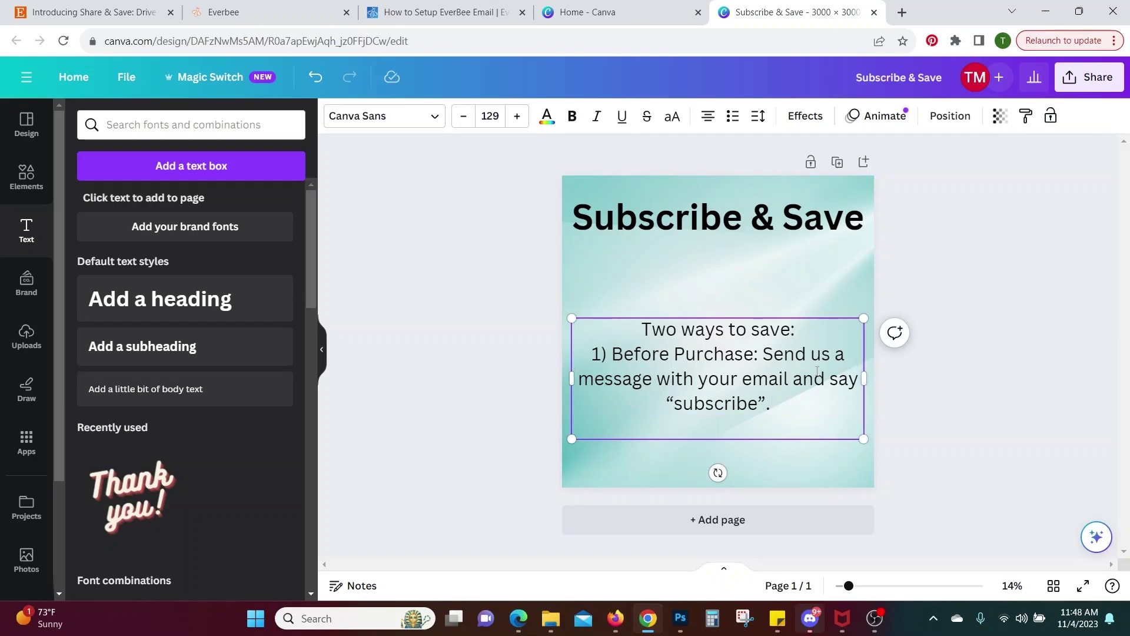
{"action": "type", "text": "2) After"}
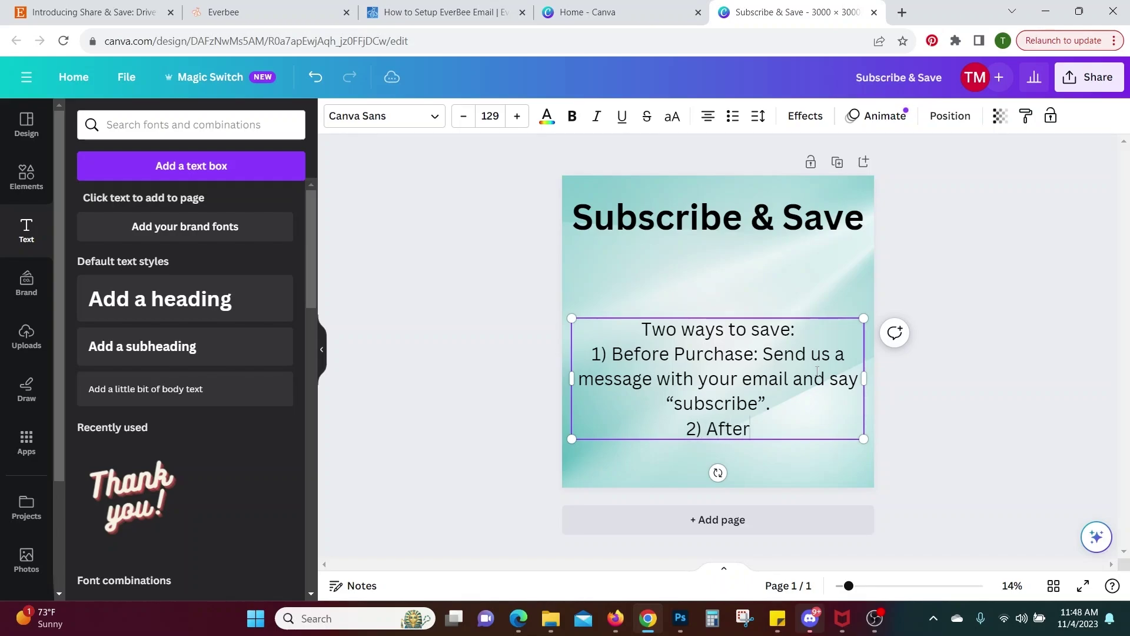
{"action": "type", "text": " Pruch"}
{"action": "key", "text": "BackSpace"}
{"action": "key", "text": "BackSpace"}
{"action": "key", "text": "BackSpace"}
{"action": "key", "text": "BackSpace"}
{"action": "type", "text": "UR"}
{"action": "key", "text": "BackSpace"}
{"action": "key", "text": "BackSpace"}
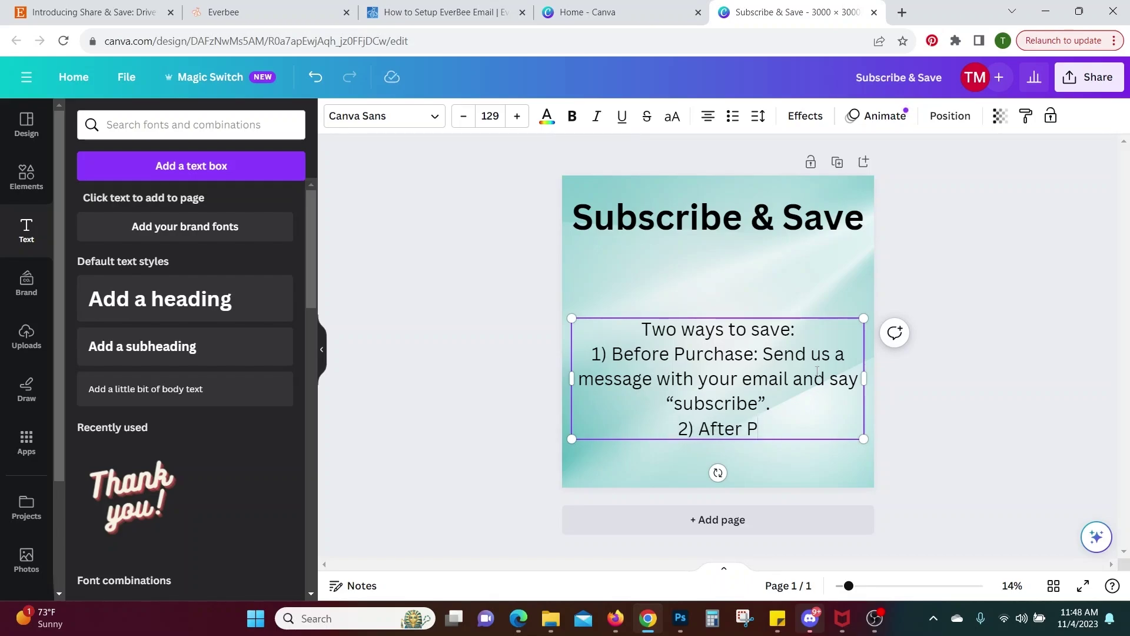
{"action": "type", "text": "urchase"}
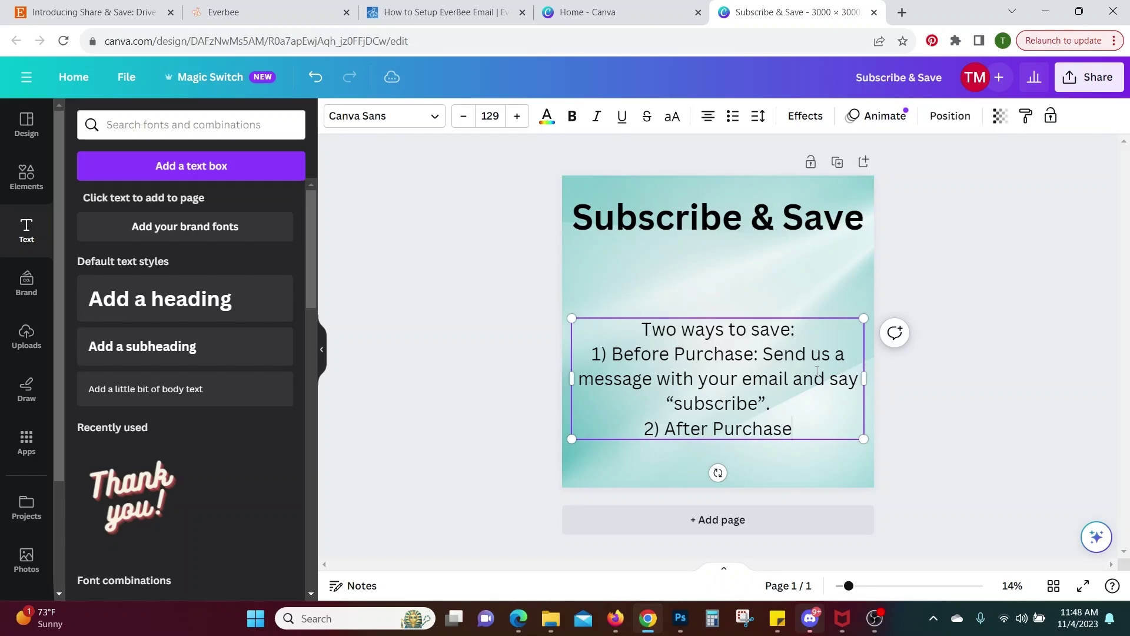
{"action": "type", "text": ": "}
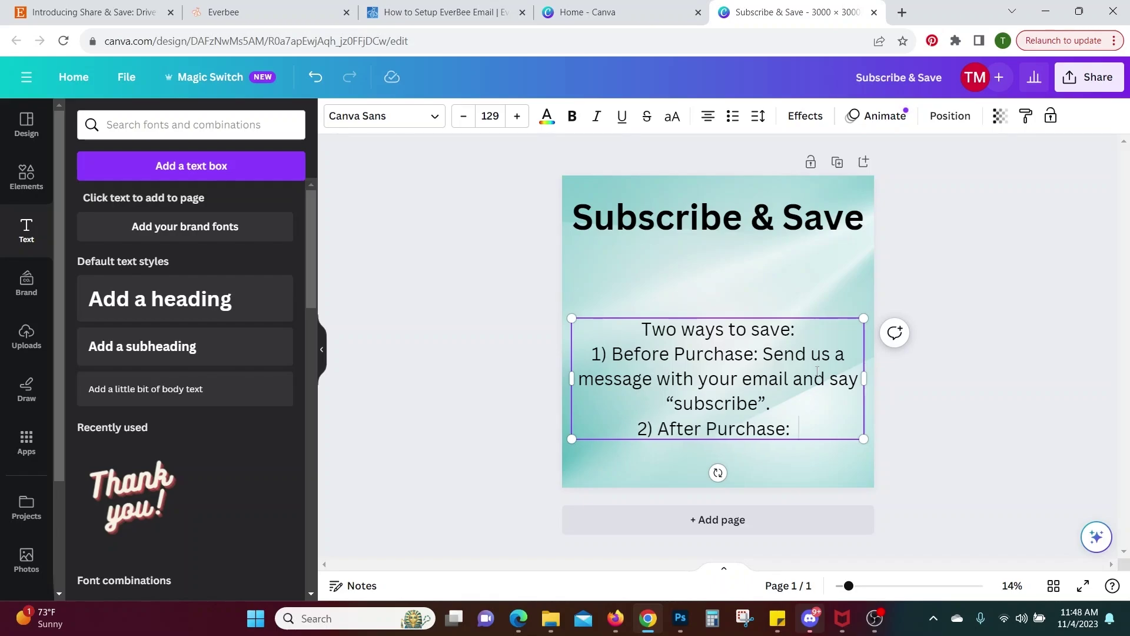
{"action": "type", "text": " Watch fo"}
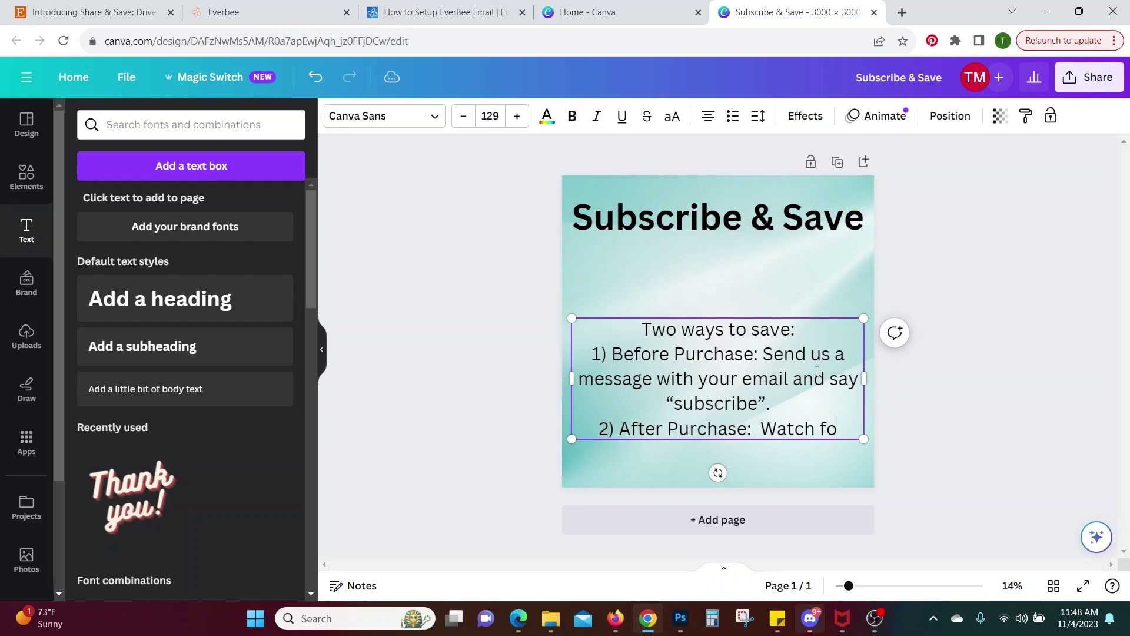
{"action": "type", "text": "r your order con"}
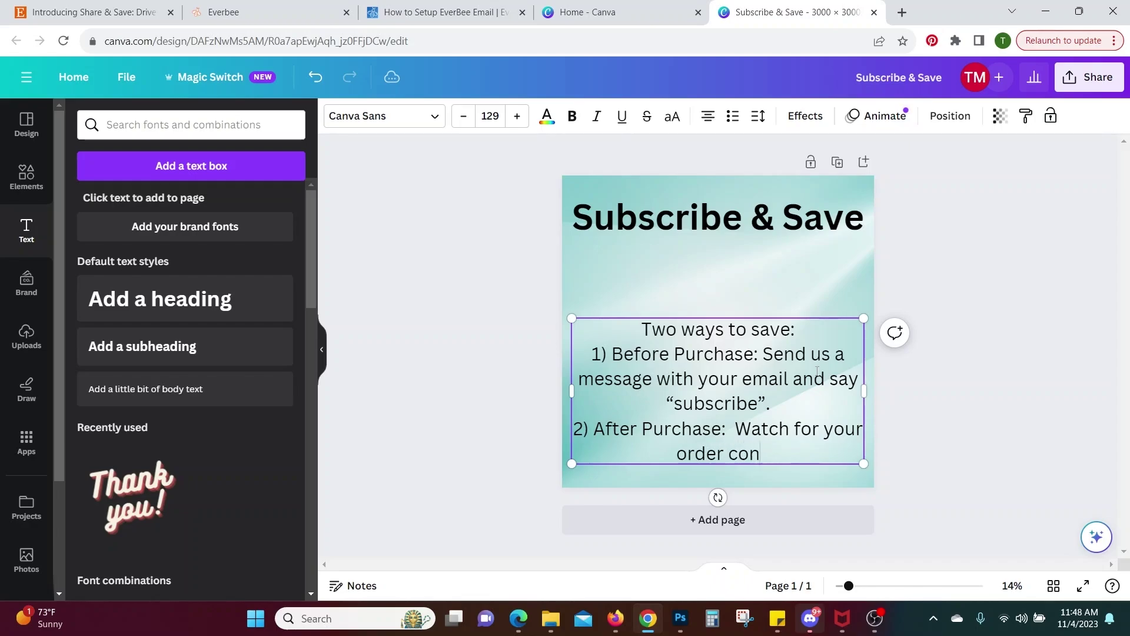
{"action": "type", "text": "firmation"}
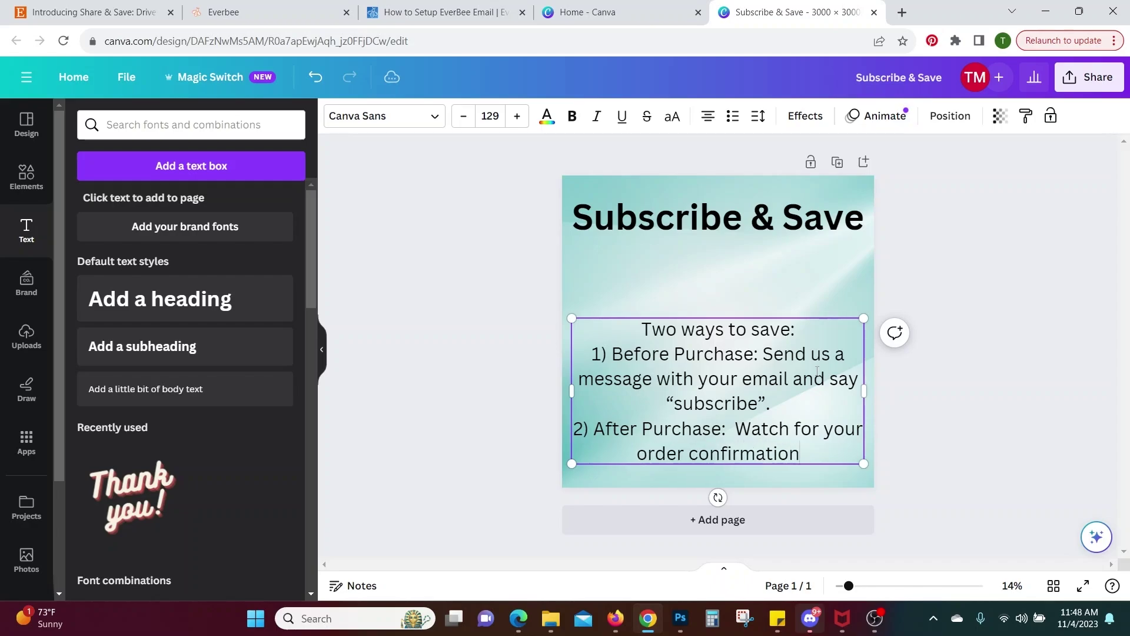
{"action": "type", "text": " email"}
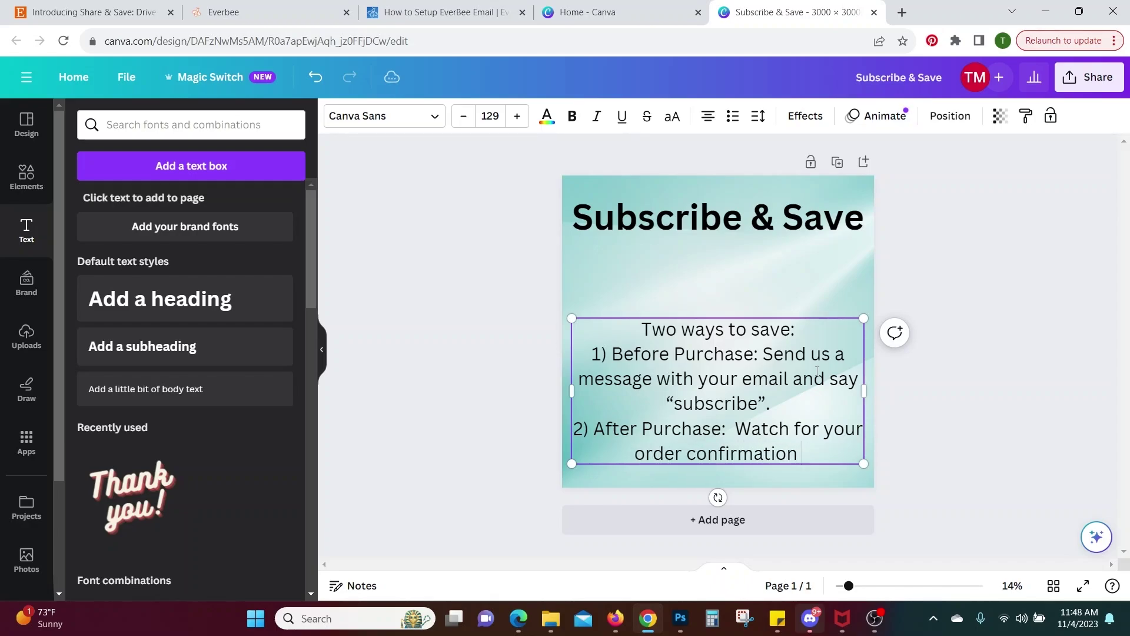
{"action": "type", "text": " and sub"}
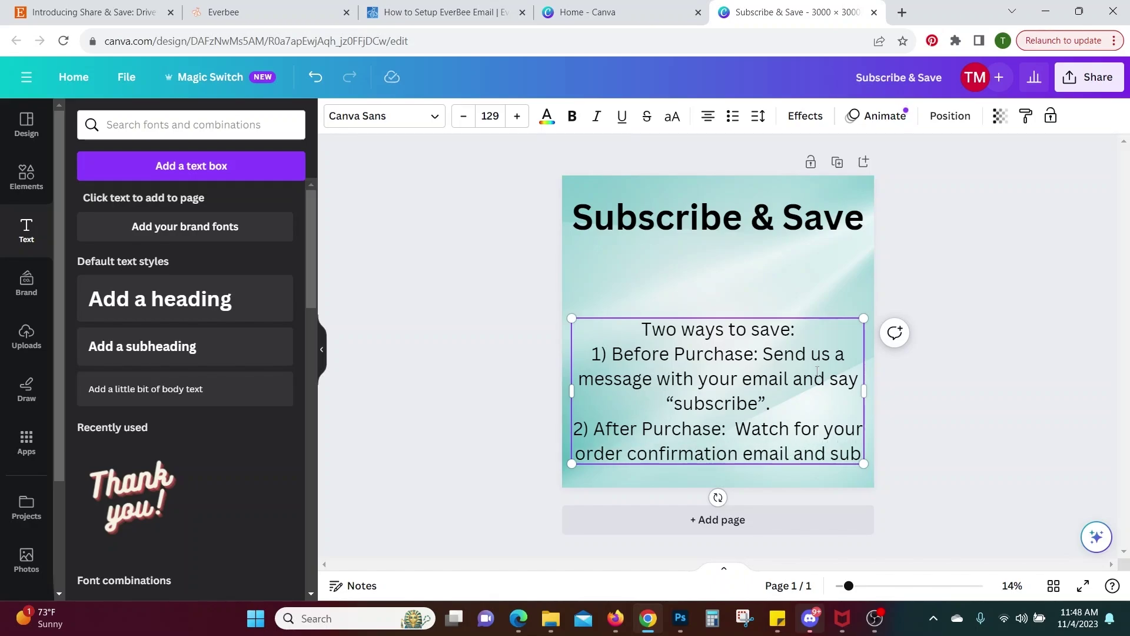
{"action": "type", "text": "cribe"}
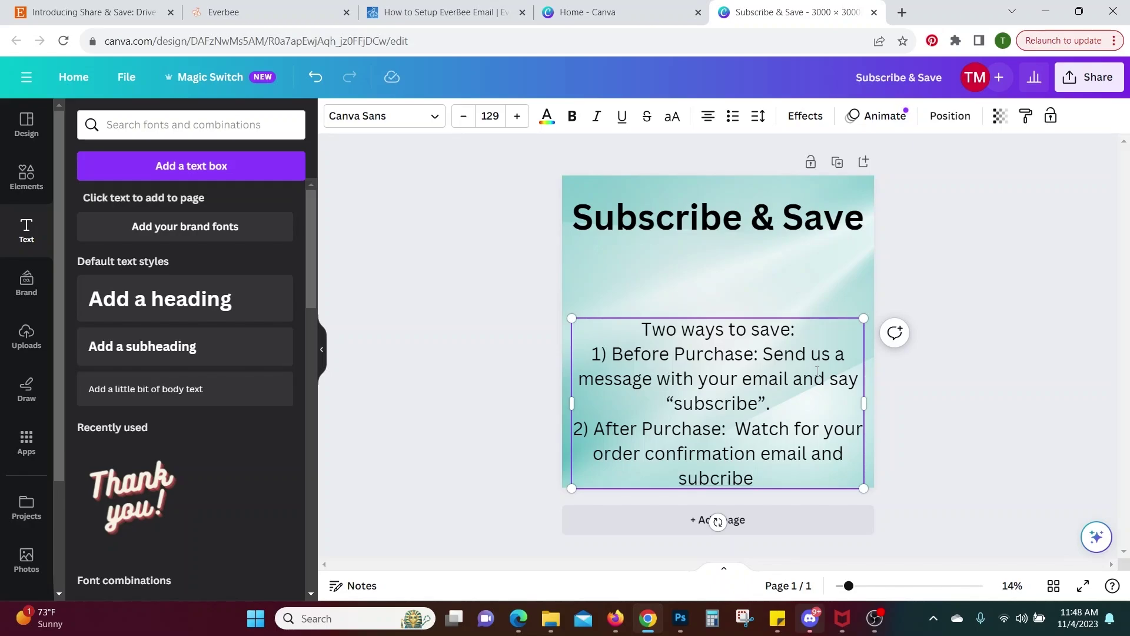
{"action": "left_click", "coordinate": [808, 452]}
{"action": "key", "text": "BackSpace"}
{"action": "key", "text": "BackSpace"}
{"action": "key", "text": "BackSpace"}
{"action": "key", "text": "BackSpace"}
{"action": "key", "text": "BackSpace"}
{"action": "key", "text": "BackSpace"}
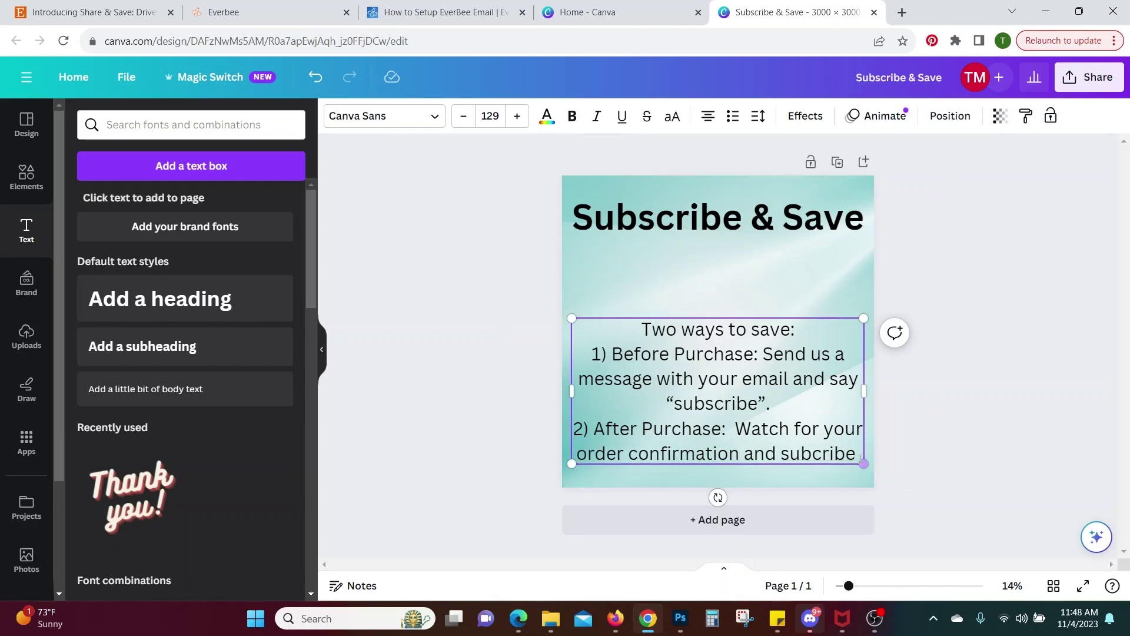
{"action": "type", "text": "rig"}
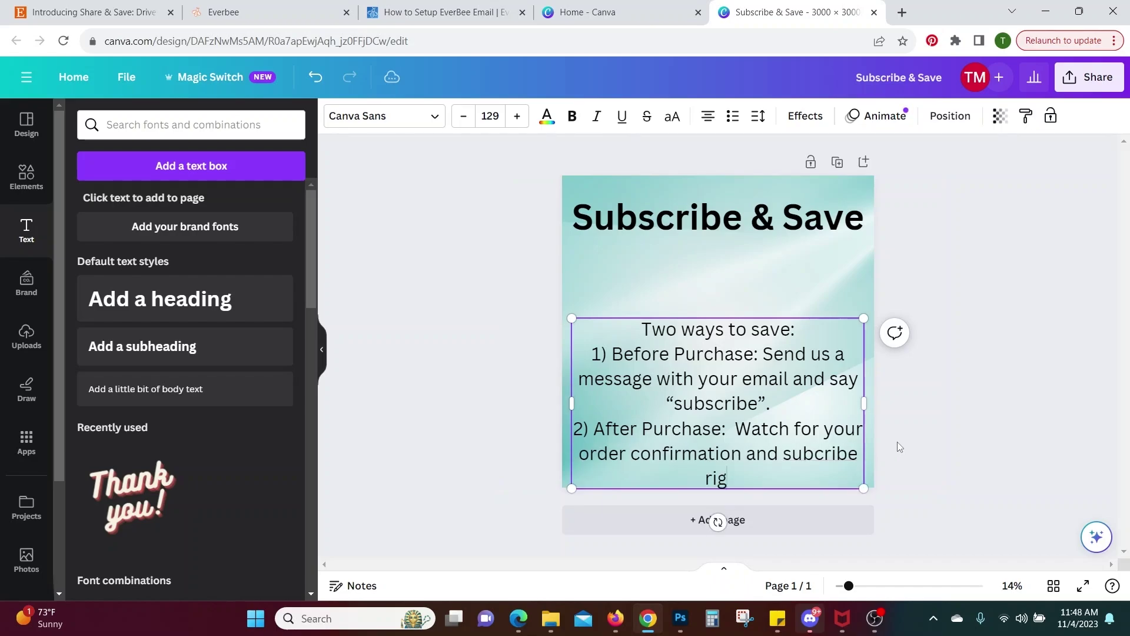
{"action": "type", "text": "ht from the email."}
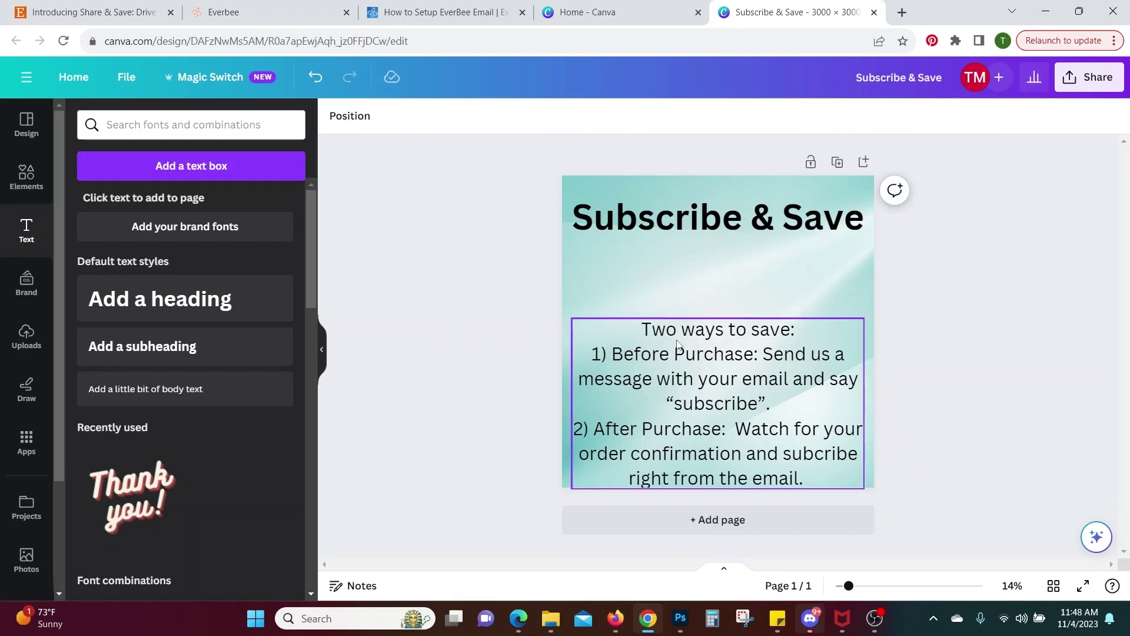
- Make the instructions text bold and position it under the heading
{"action": "left_click_drag", "start_coordinate": [696, 368], "coordinate": [696, 294]}
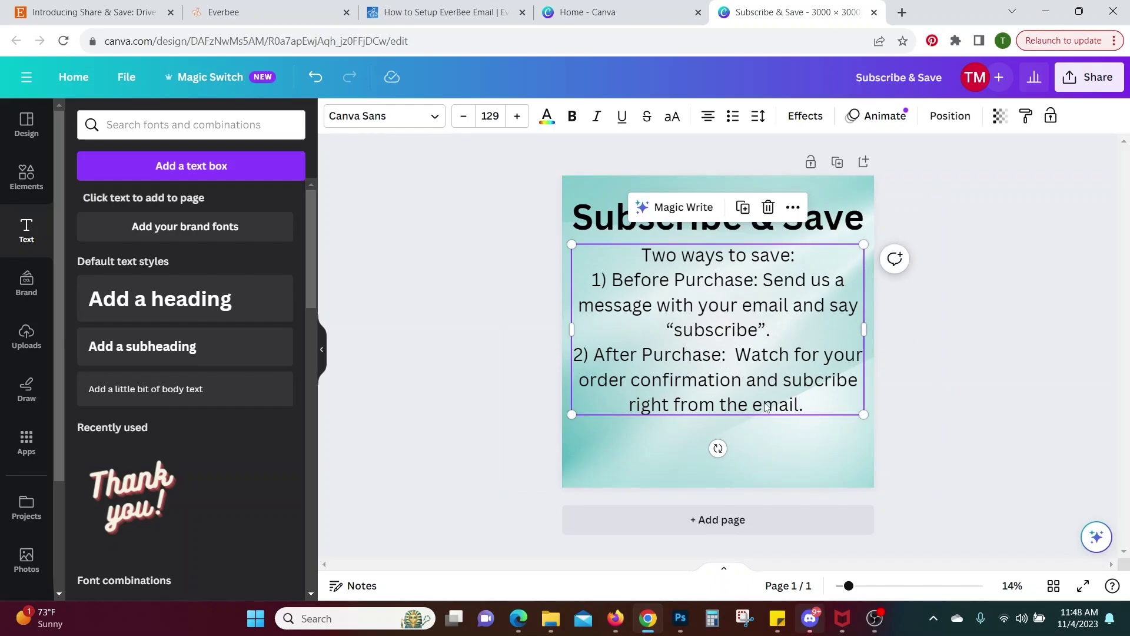
{"action": "left_click", "coordinate": [572, 116]}
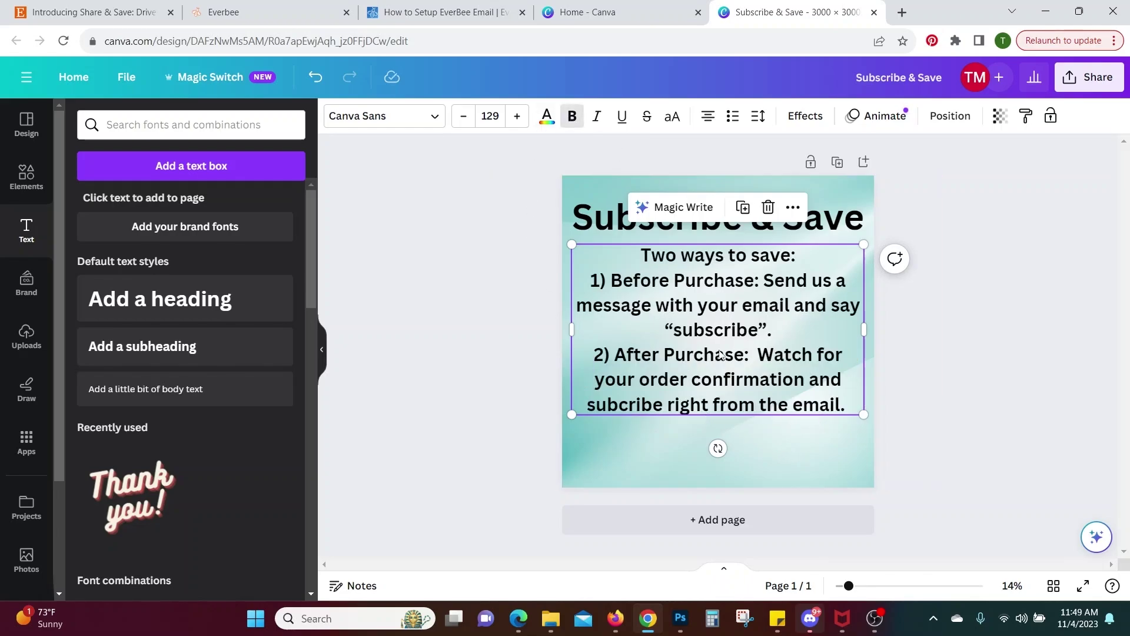
{"action": "left_click_drag", "start_coordinate": [720, 352], "coordinate": [720, 378]}
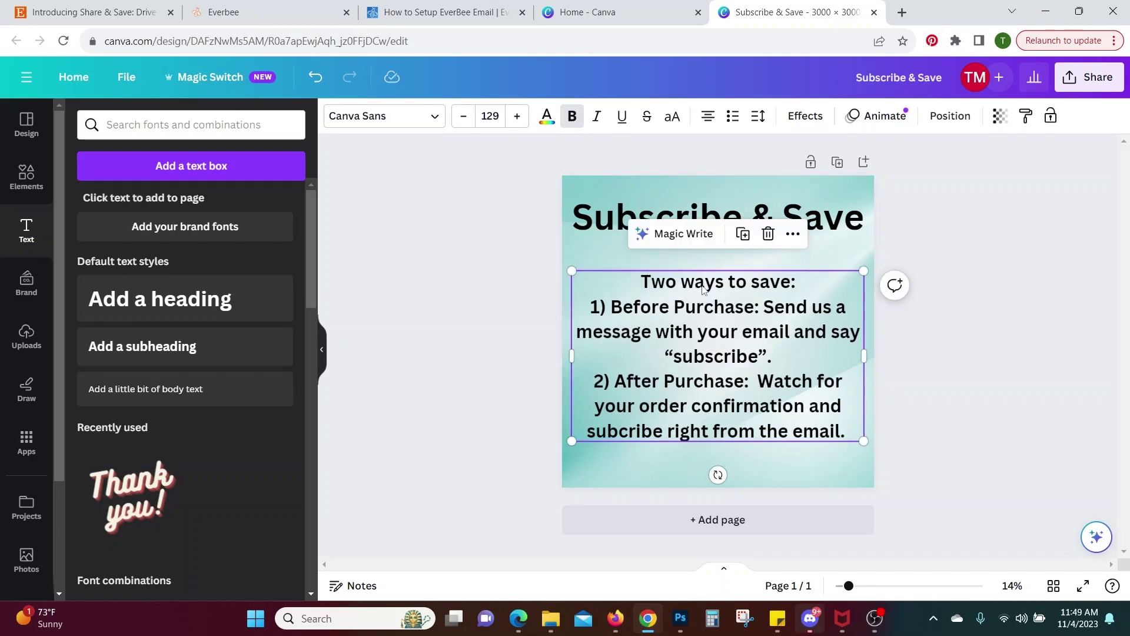
- Insert a blank line after 'Two ways to save:' and nudge the text slightly upward
{"action": "left_click", "coordinate": [795, 282]}
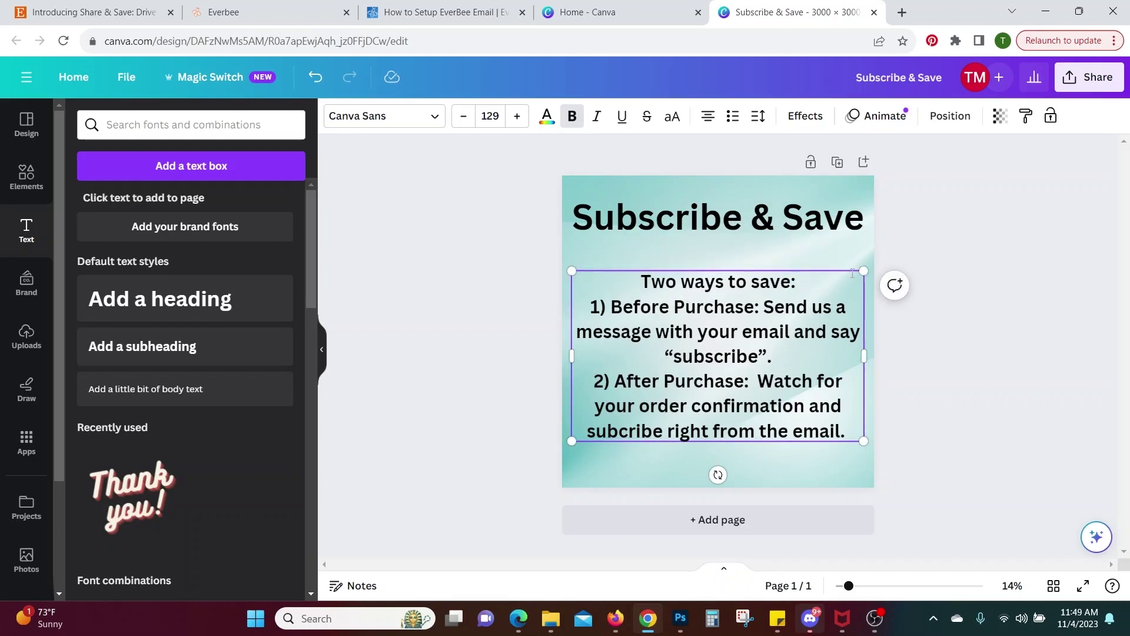
{"action": "key", "text": "Return"}
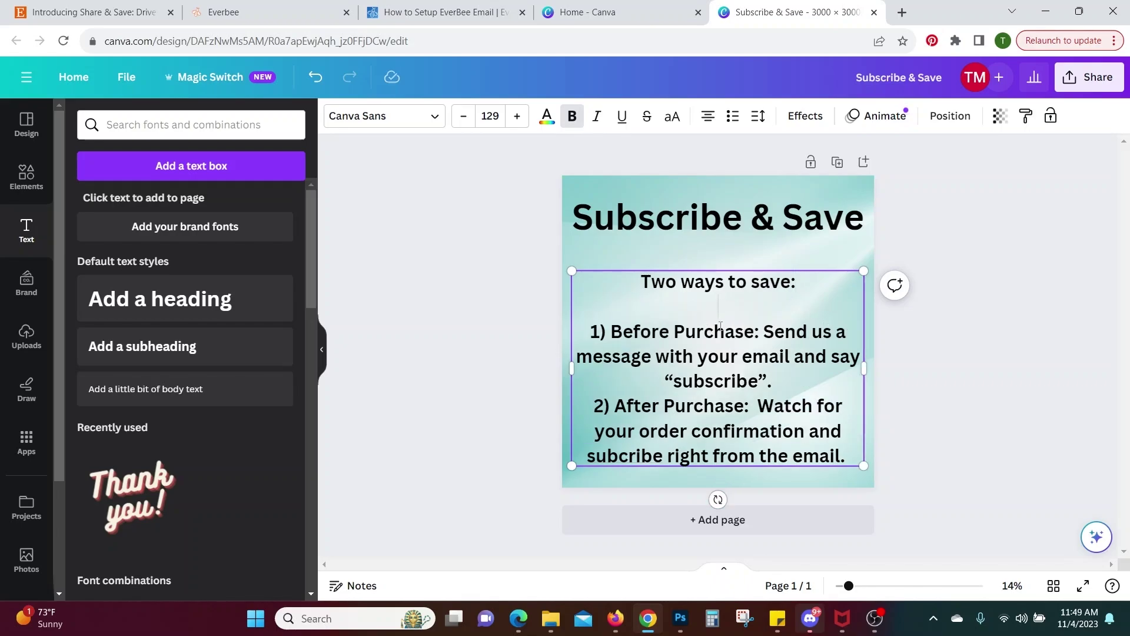
{"action": "left_click_drag", "start_coordinate": [743, 340], "coordinate": [737, 330]}
{"action": "left_click", "coordinate": [976, 334]}
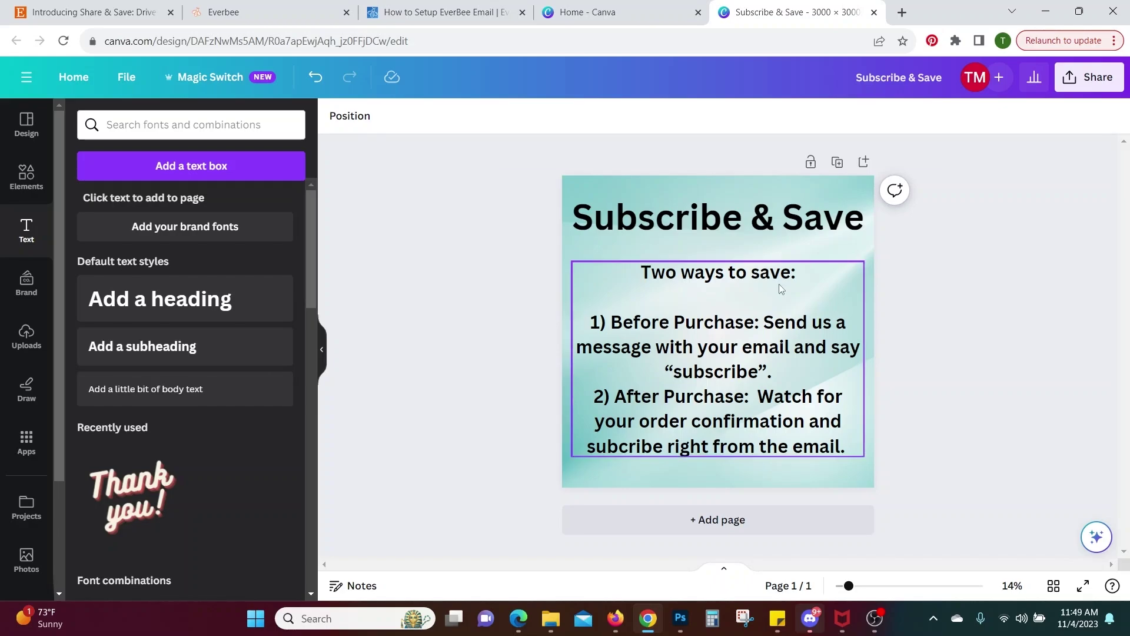
- Duplicate the 'Subscribe & Save' heading and place the copy just below it
{"action": "left_click", "coordinate": [742, 229]}
{"action": "right_click", "coordinate": [743, 228]}
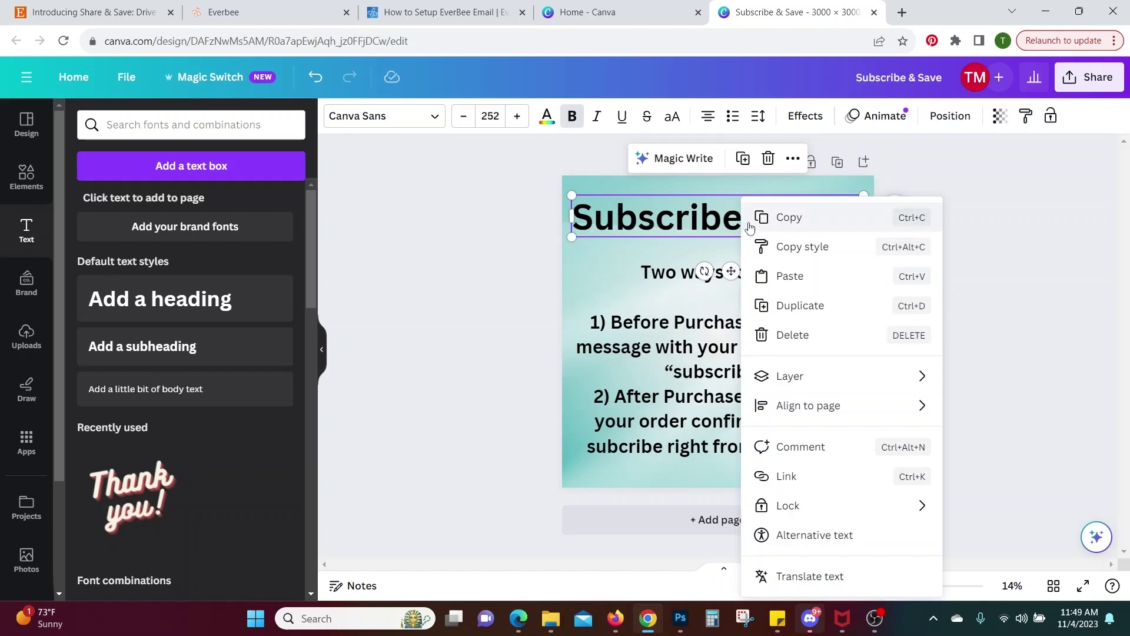
{"action": "left_click", "coordinate": [783, 217]}
{"action": "left_click", "coordinate": [699, 252]}
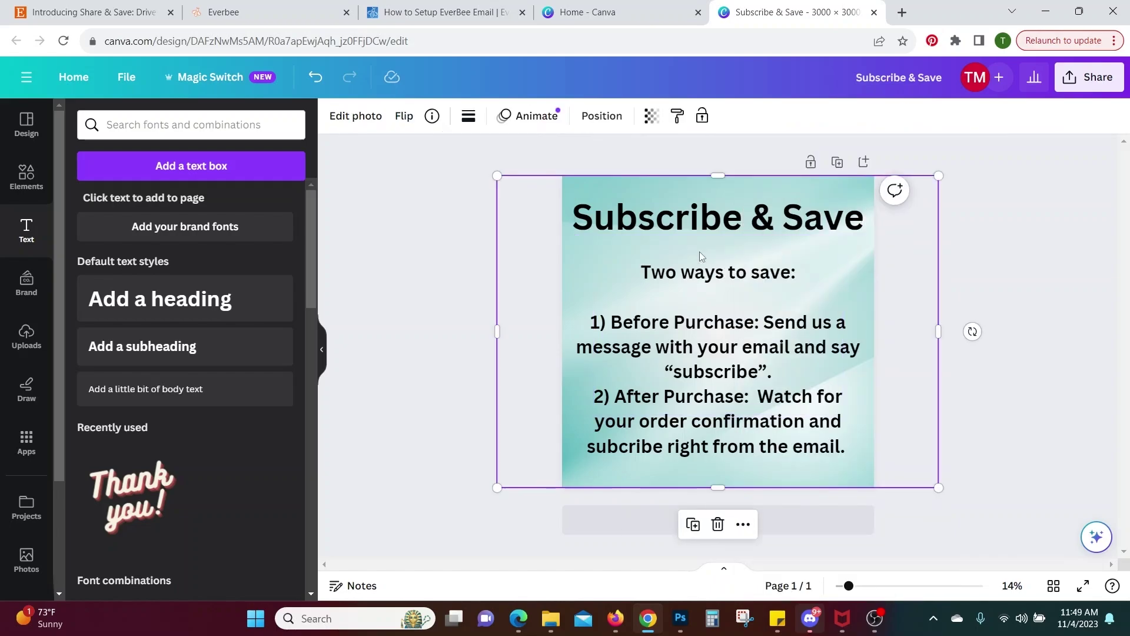
{"action": "key", "text": "ctrl+v"}
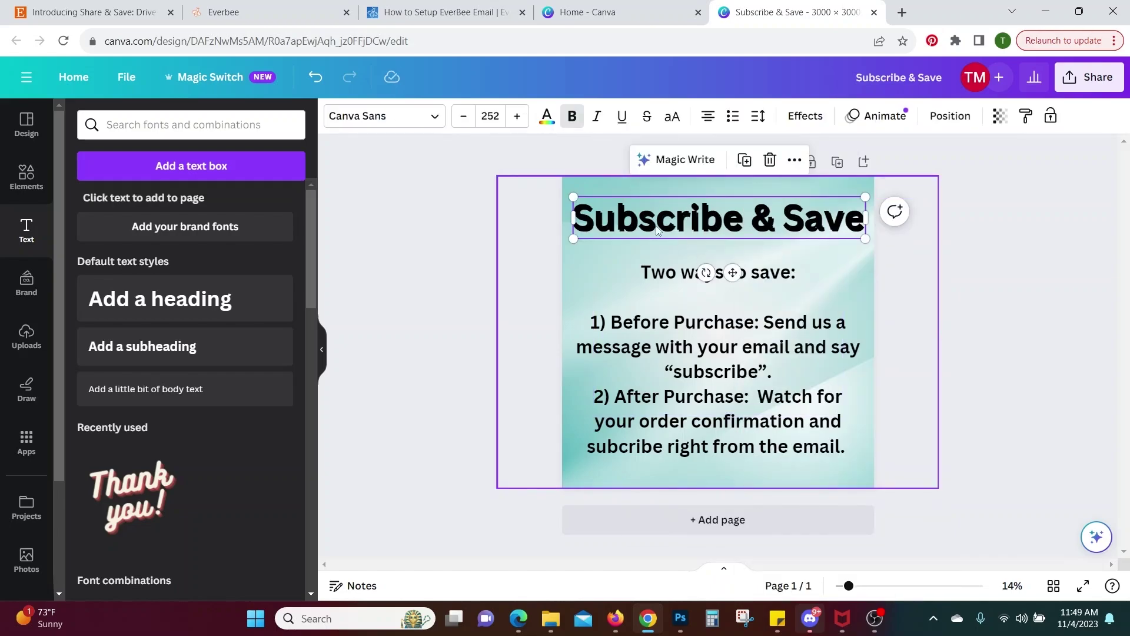
{"action": "left_click_drag", "start_coordinate": [699, 225], "coordinate": [701, 256]}
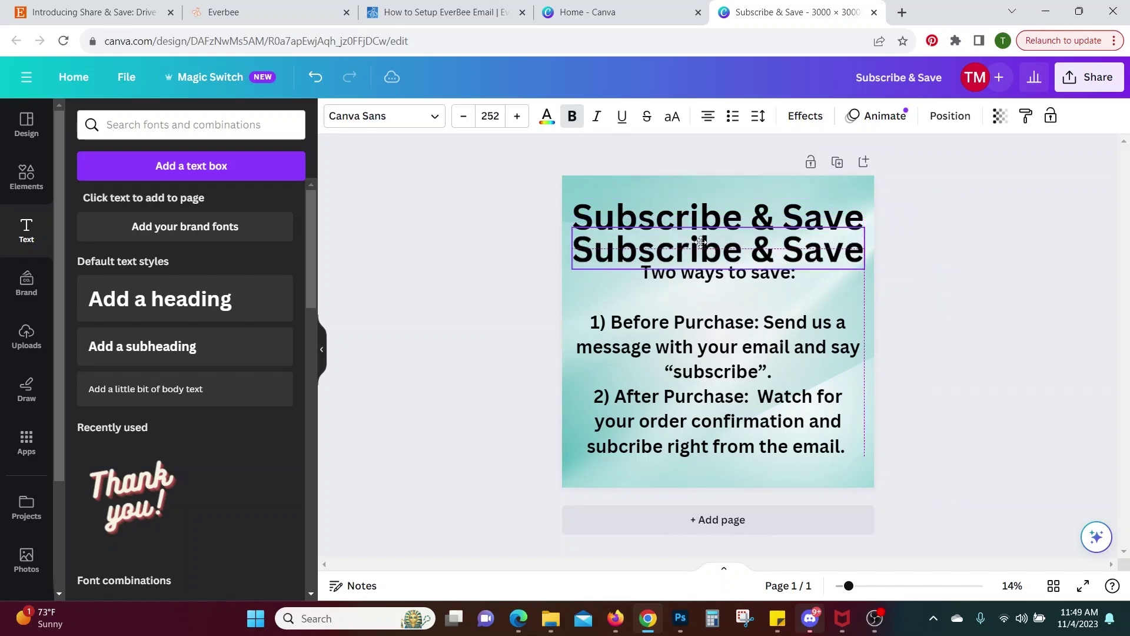
- Replace the copied heading's text with '30% off!'
{"action": "double_click", "coordinate": [709, 239]}
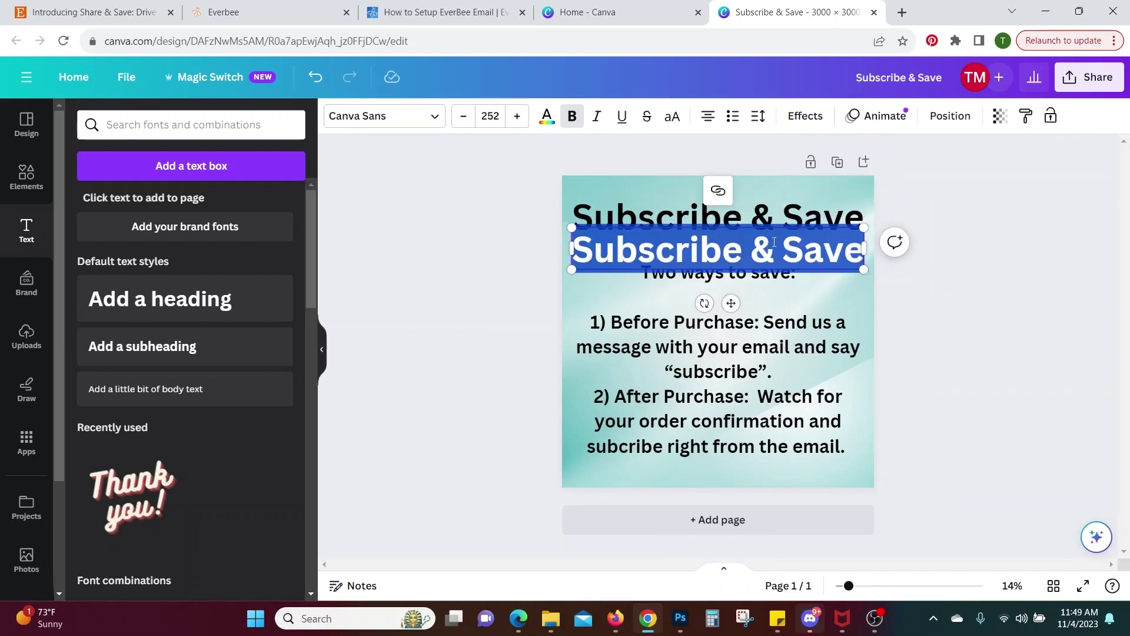
{"action": "type", "text": "30"}
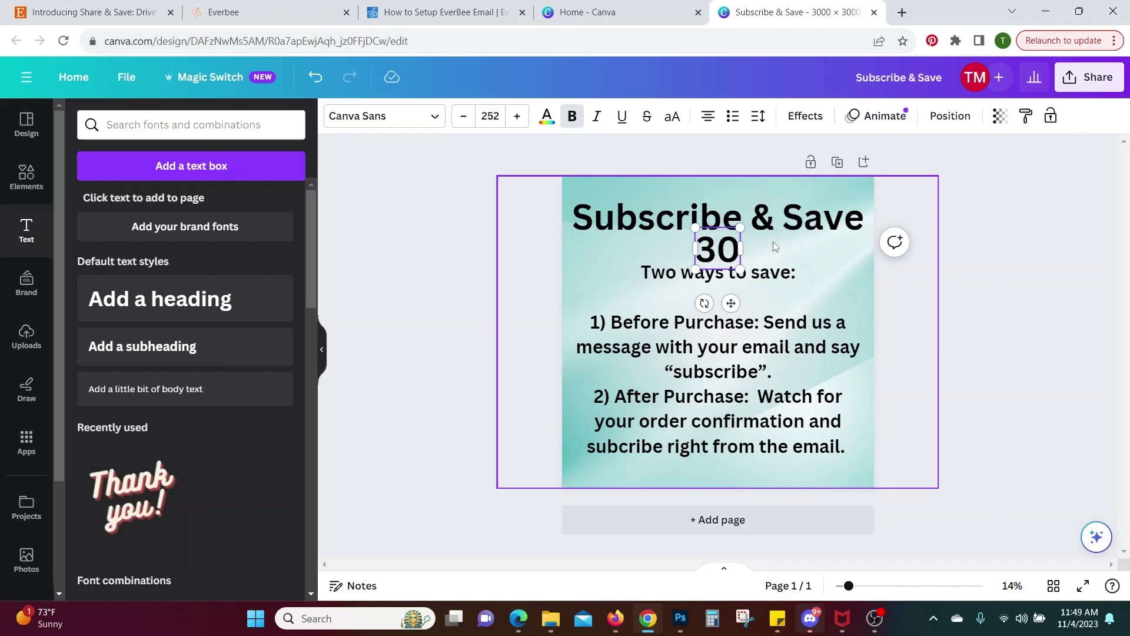
{"action": "type", "text": "% off"}
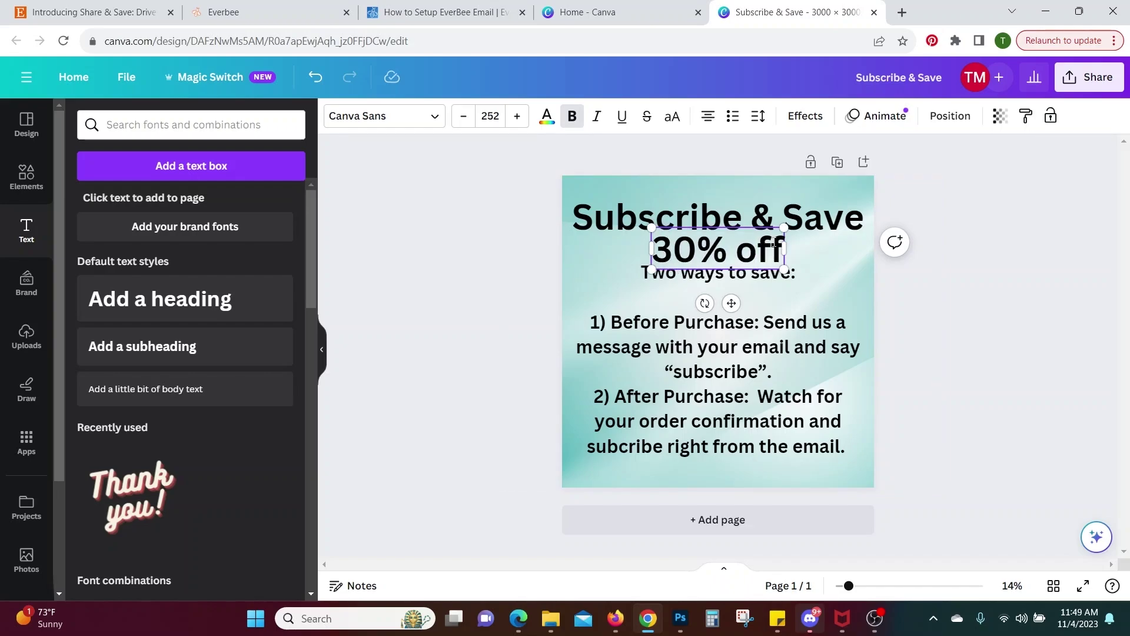
{"action": "type", "text": "!"}
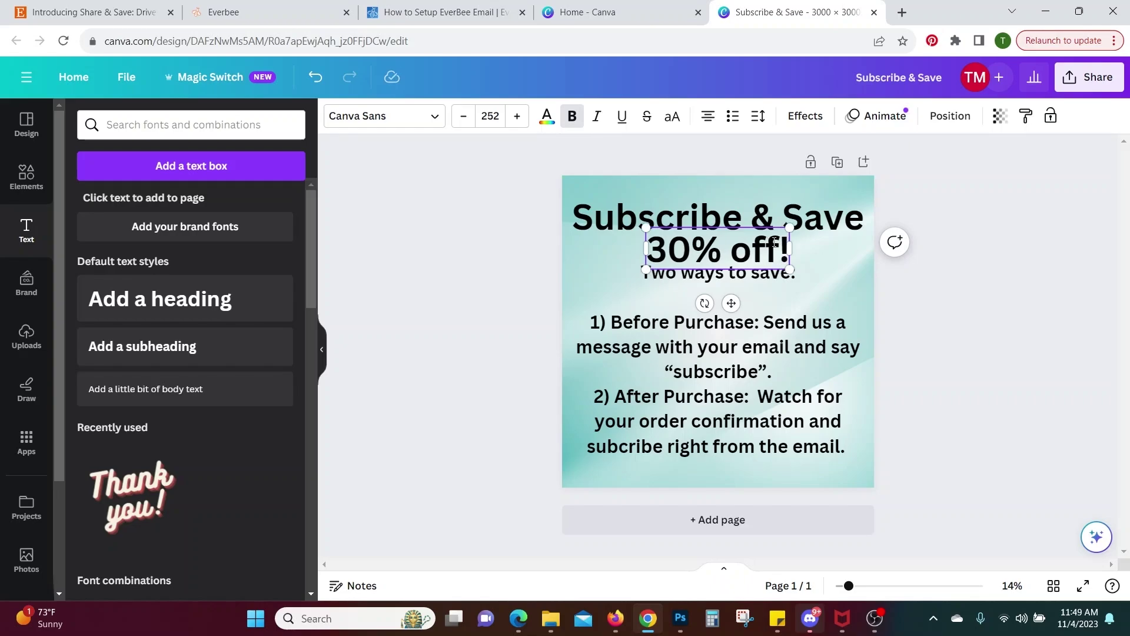
{"action": "key", "text": "Return"}
{"action": "key", "text": "BackSpace"}
{"action": "left_click", "coordinate": [1069, 323]}
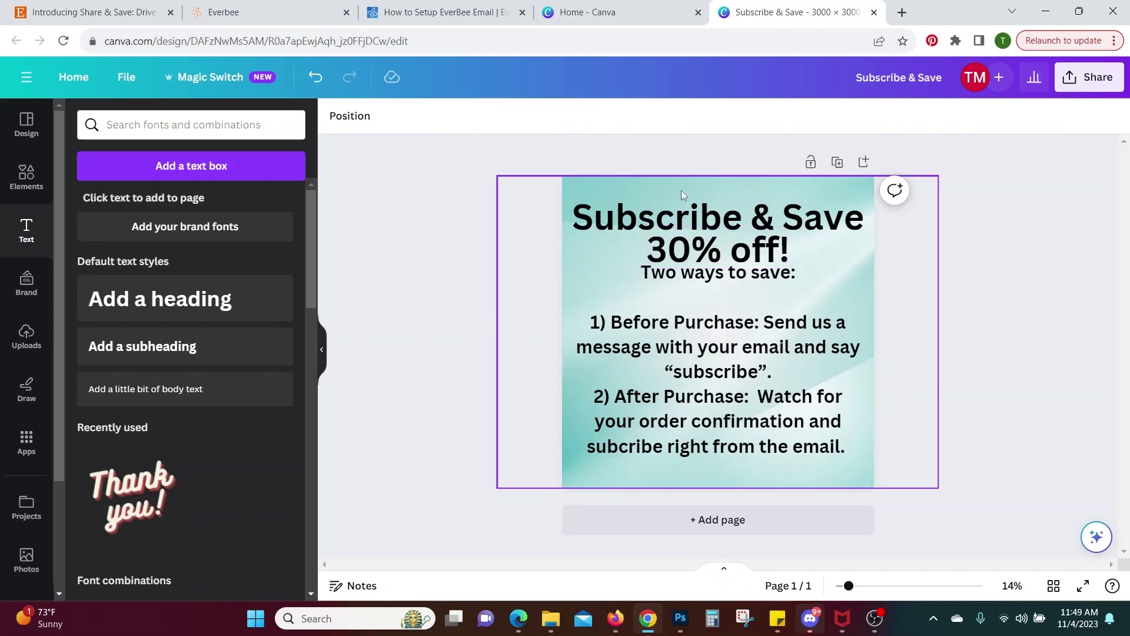
- Move the heading up slightly and the instructions text down, clearing space around '30% off!'
{"action": "left_click", "coordinate": [718, 219]}
{"action": "left_click_drag", "start_coordinate": [718, 219], "coordinate": [718, 207]}
{"action": "left_click", "coordinate": [954, 322]}
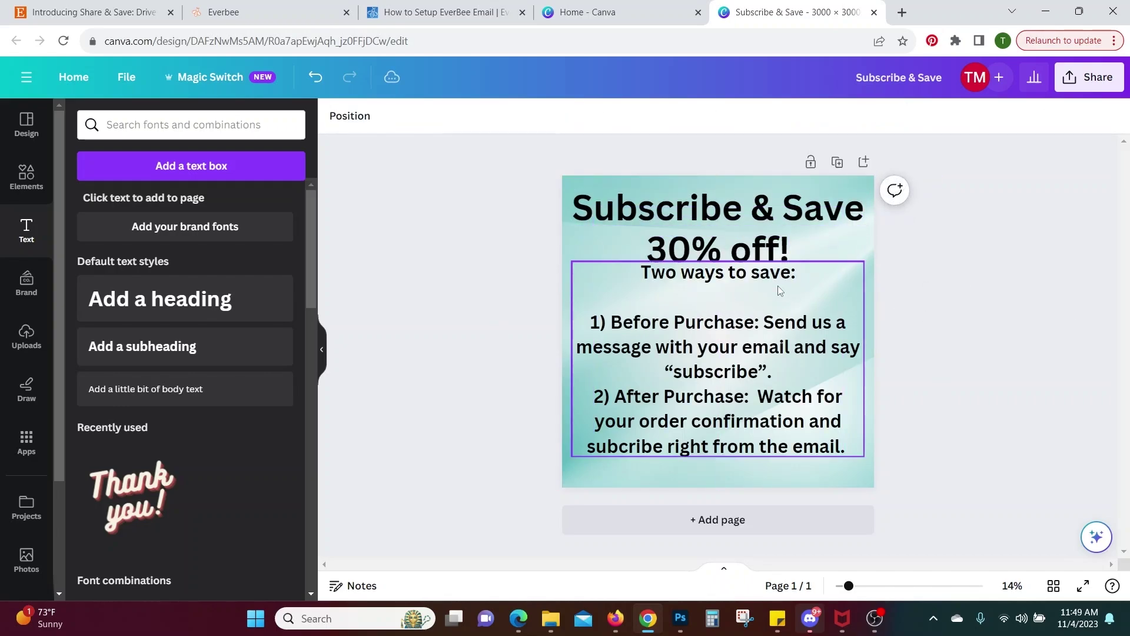
{"action": "left_click", "coordinate": [709, 325]}
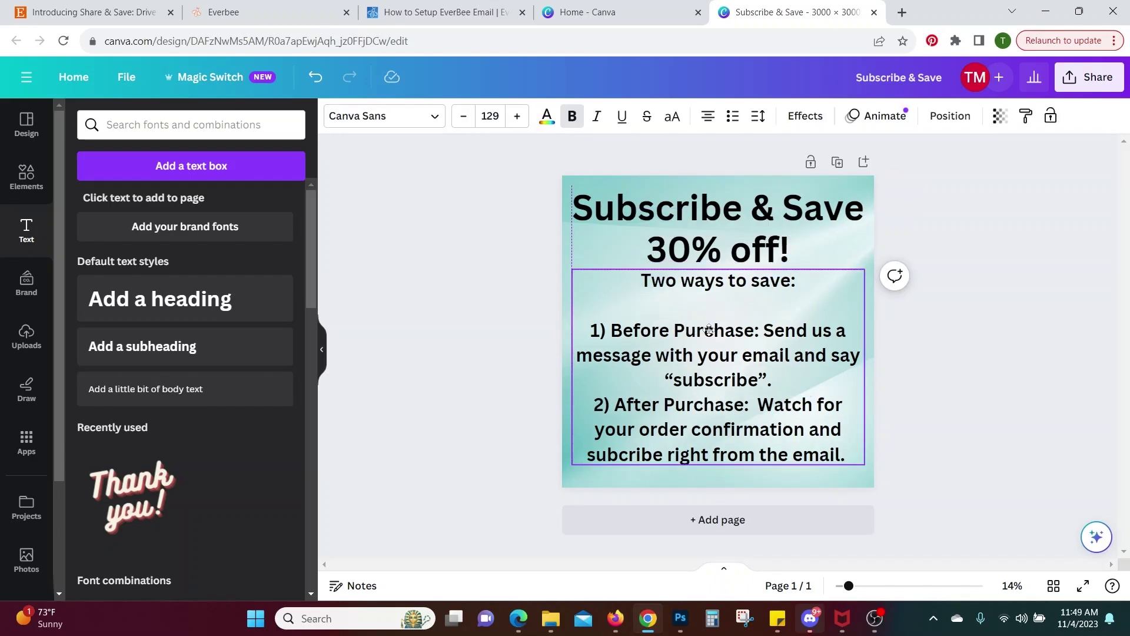
{"action": "left_click_drag", "start_coordinate": [710, 325], "coordinate": [709, 342]}
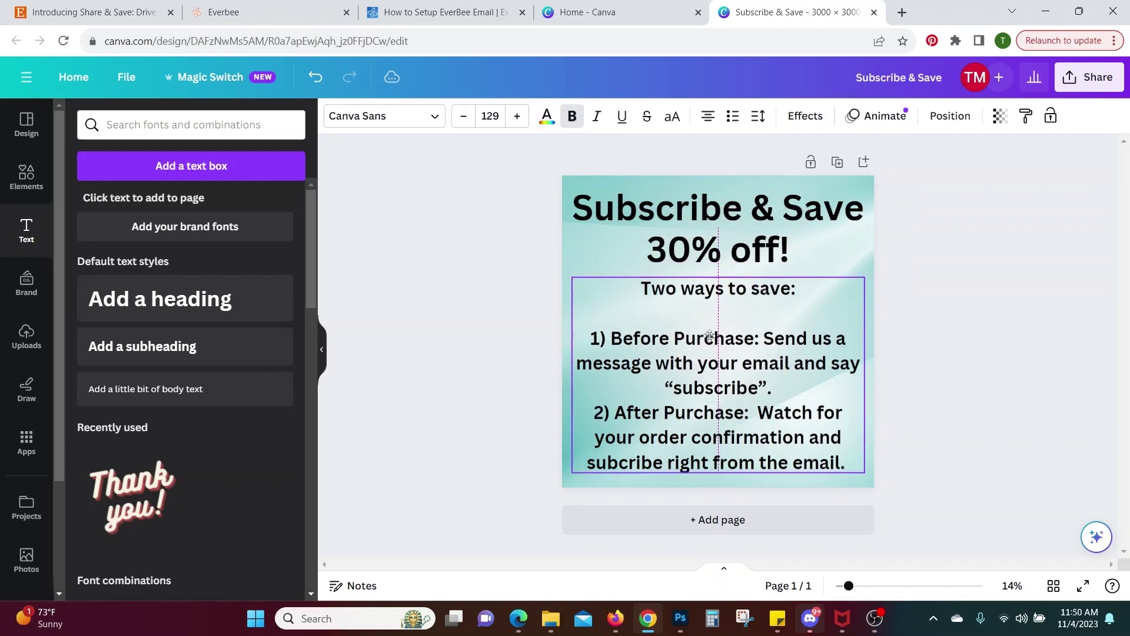
{"action": "left_click", "coordinate": [1025, 303]}
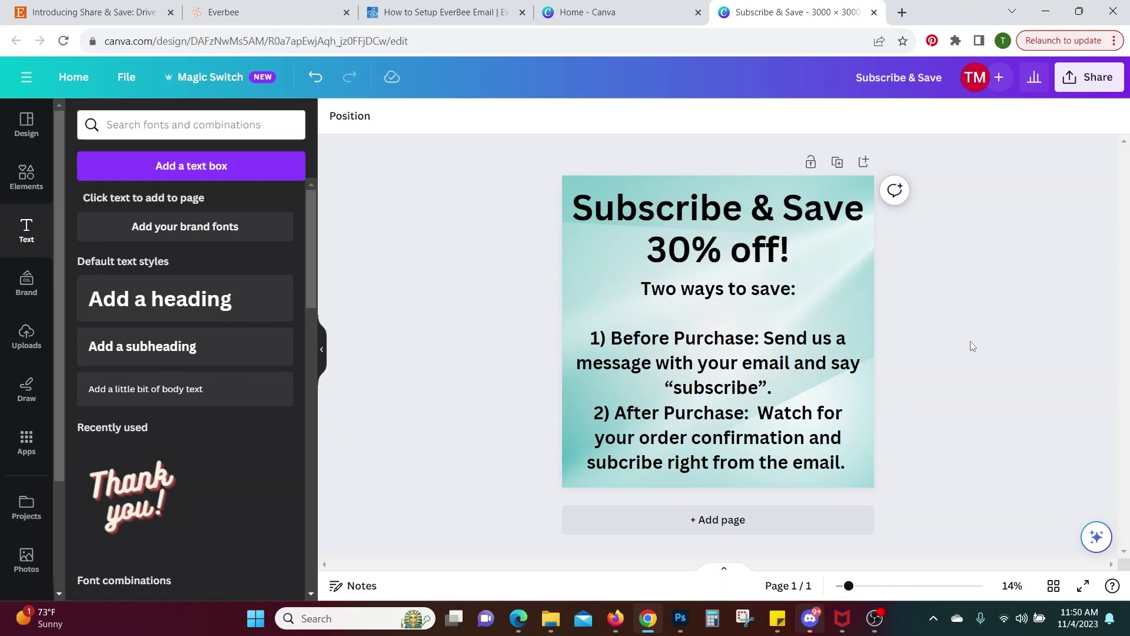
{"action": "left_click", "coordinate": [710, 254]}
{"action": "left_click", "coordinate": [709, 254]}
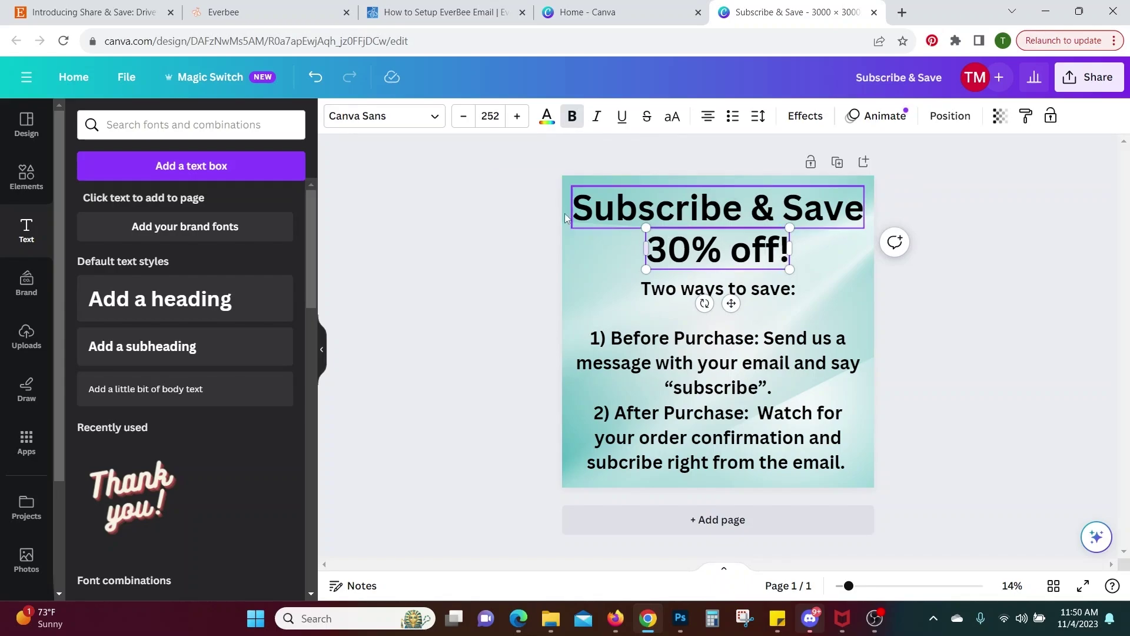
- Apply a white Outline effect with thickness 91 to the '30% off!' text
{"action": "left_click", "coordinate": [806, 121]}
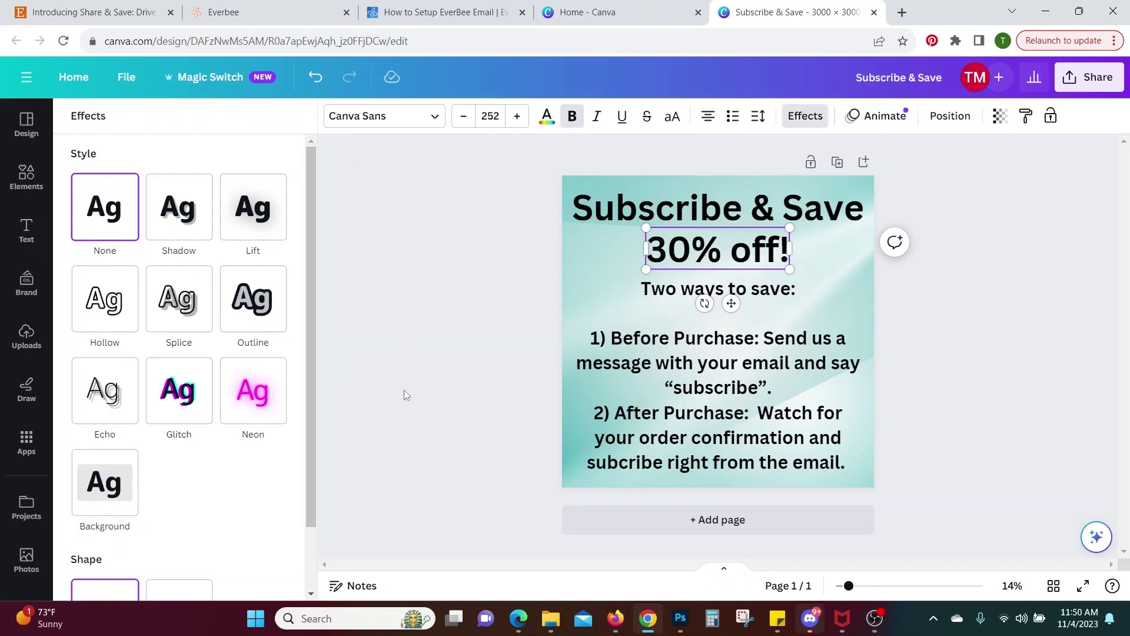
{"action": "left_click", "coordinate": [246, 300]}
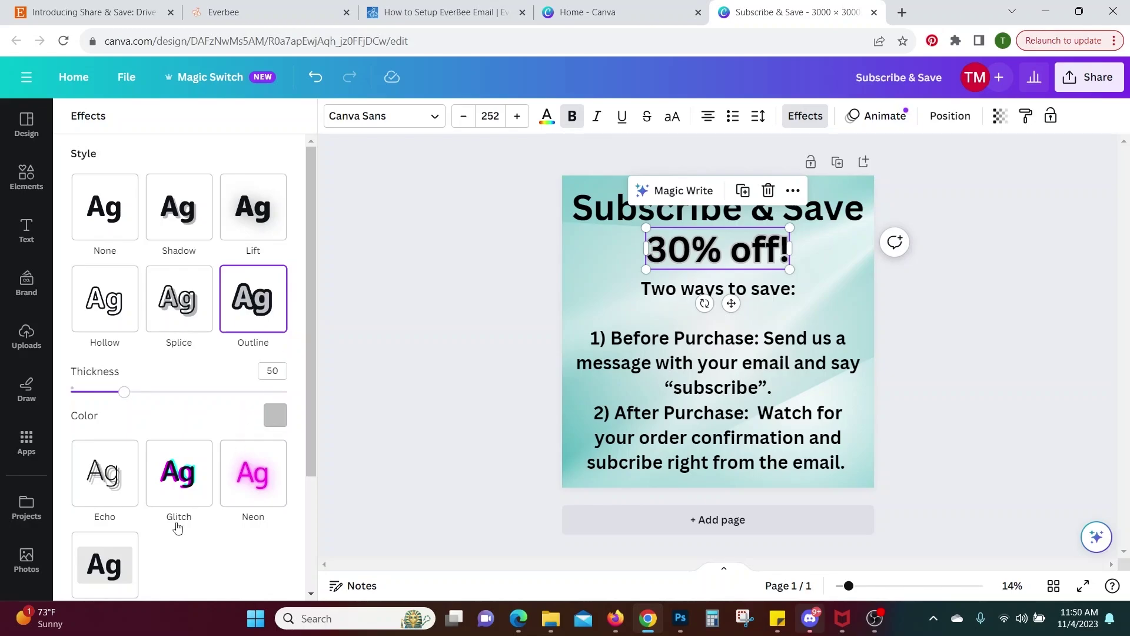
{"action": "scroll", "coordinate": [174, 537], "scroll_direction": "down", "scroll_amount": 3}
{"action": "scroll", "coordinate": [245, 509], "scroll_direction": "up", "scroll_amount": 3}
{"action": "left_click", "coordinate": [275, 415]}
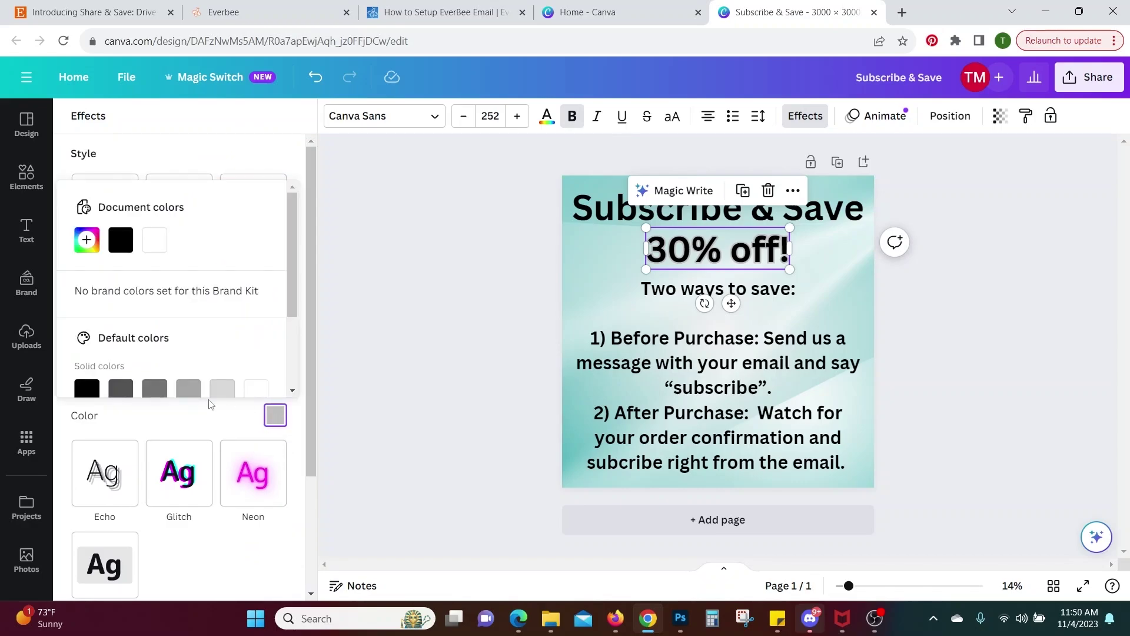
{"action": "left_click", "coordinate": [256, 388]}
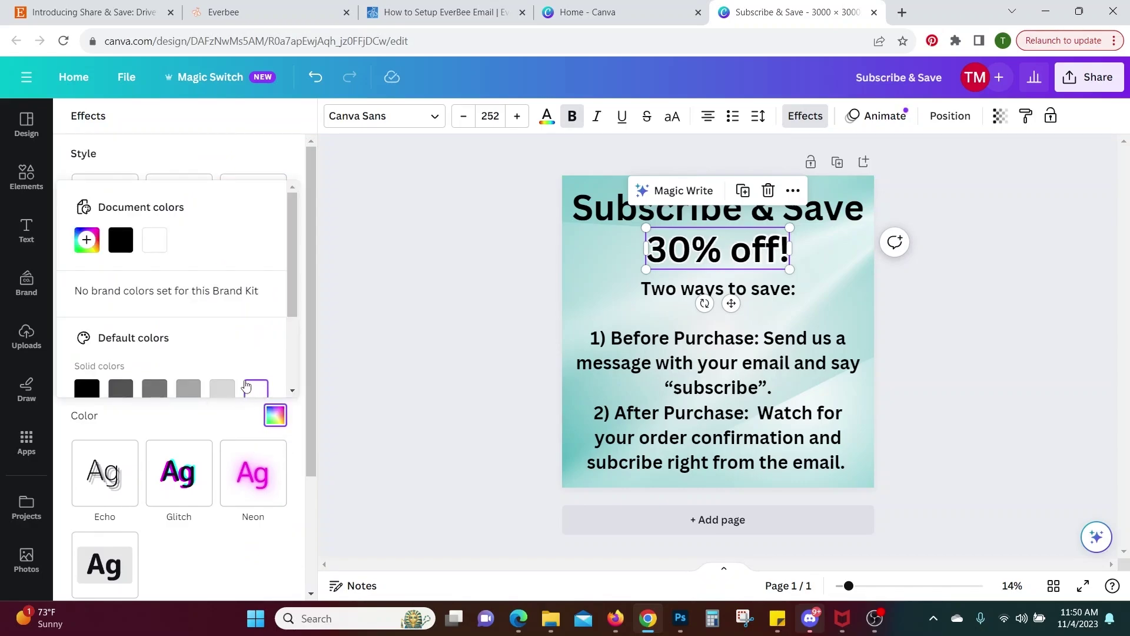
{"action": "left_click", "coordinate": [275, 147]}
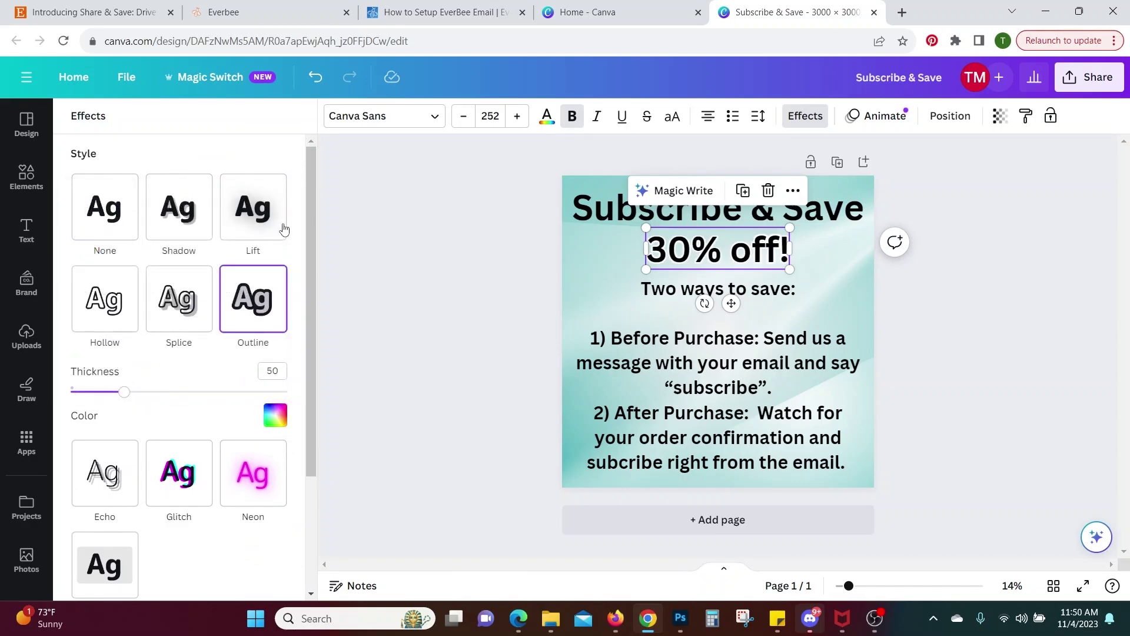
{"action": "left_click_drag", "start_coordinate": [122, 395], "coordinate": [169, 395]}
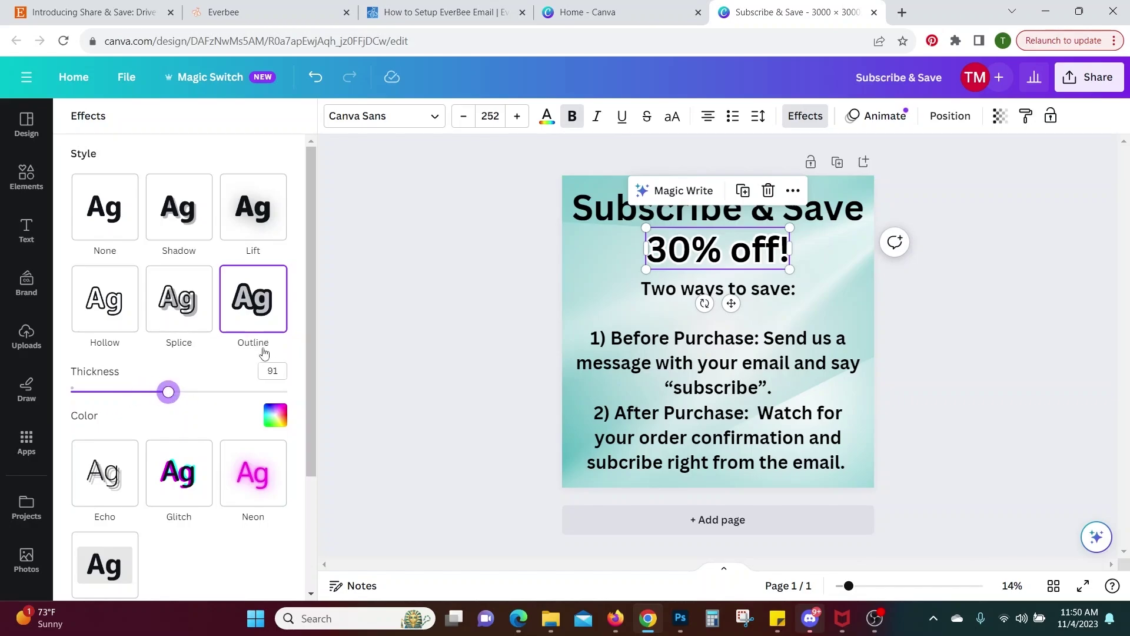
{"action": "left_click", "coordinate": [323, 352]}
{"action": "left_click", "coordinate": [593, 272]}
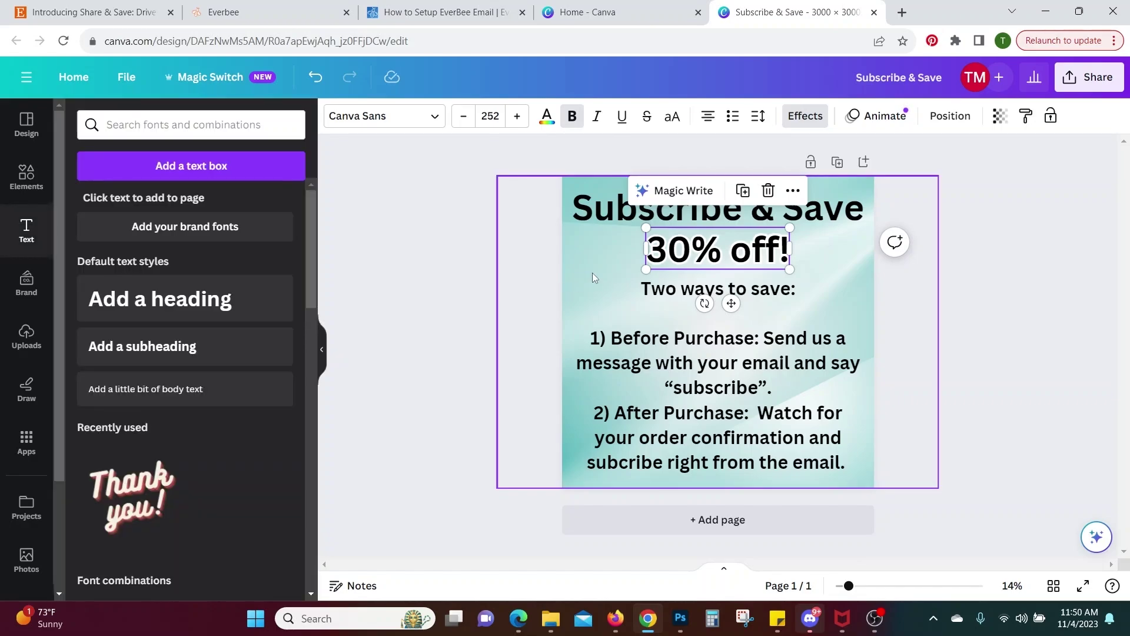
{"action": "left_click", "coordinate": [469, 278]}
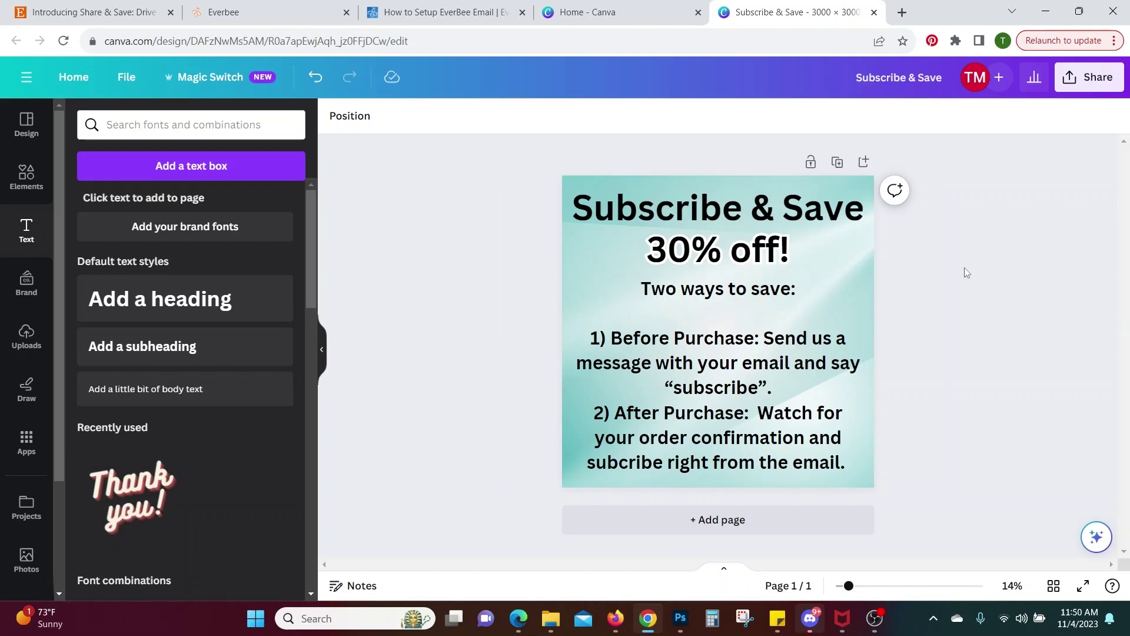
{"action": "left_click", "coordinate": [1107, 92]}
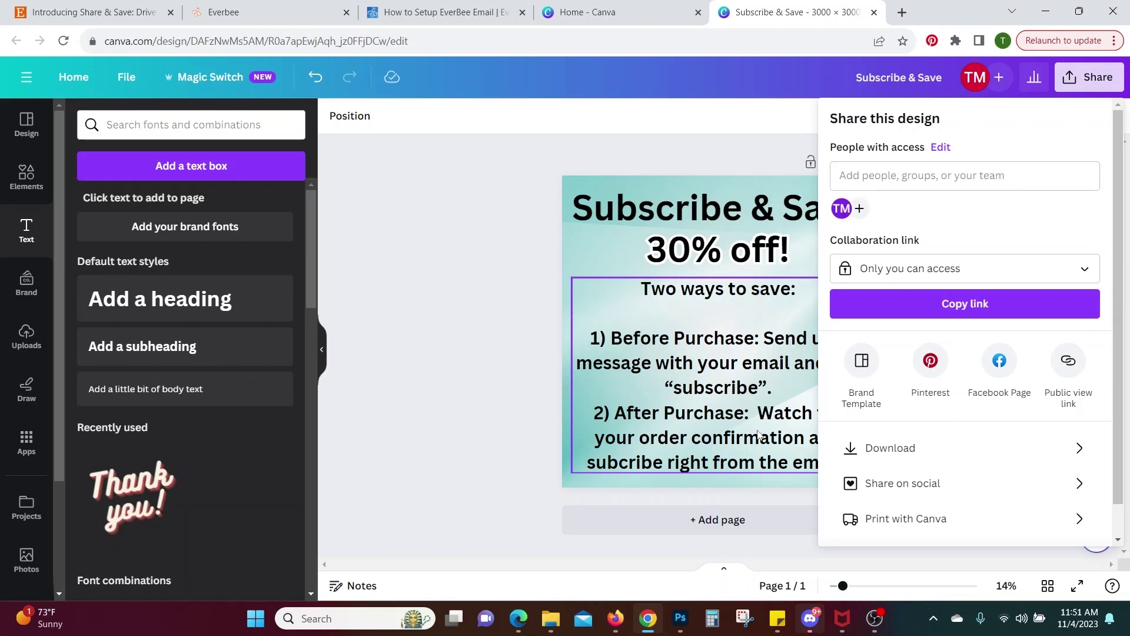
{"action": "left_click", "coordinate": [509, 357]}
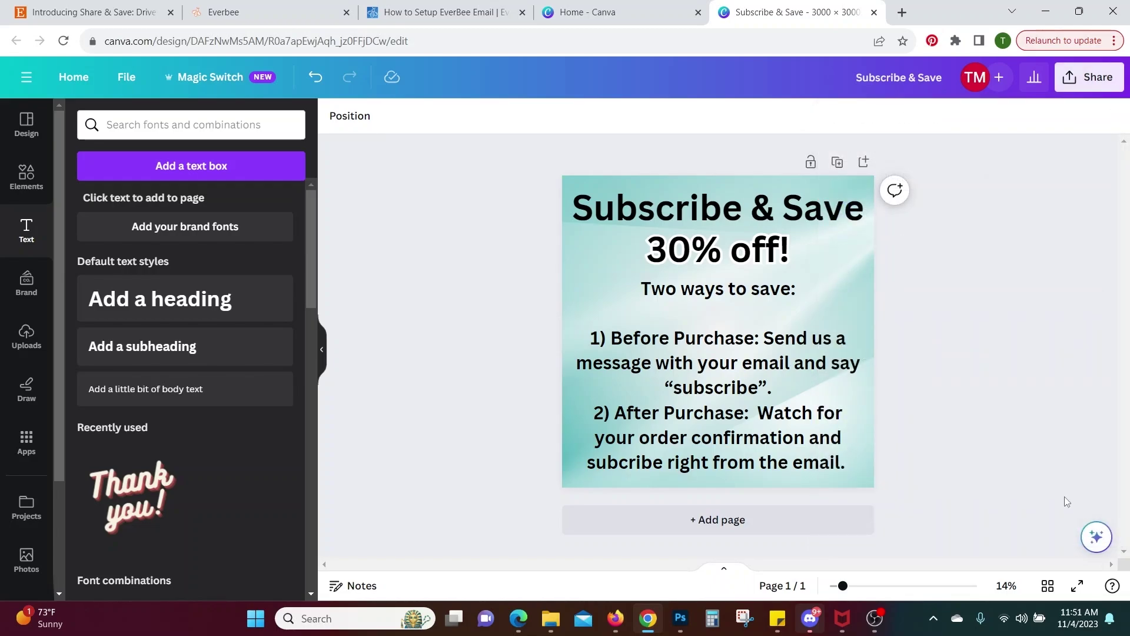